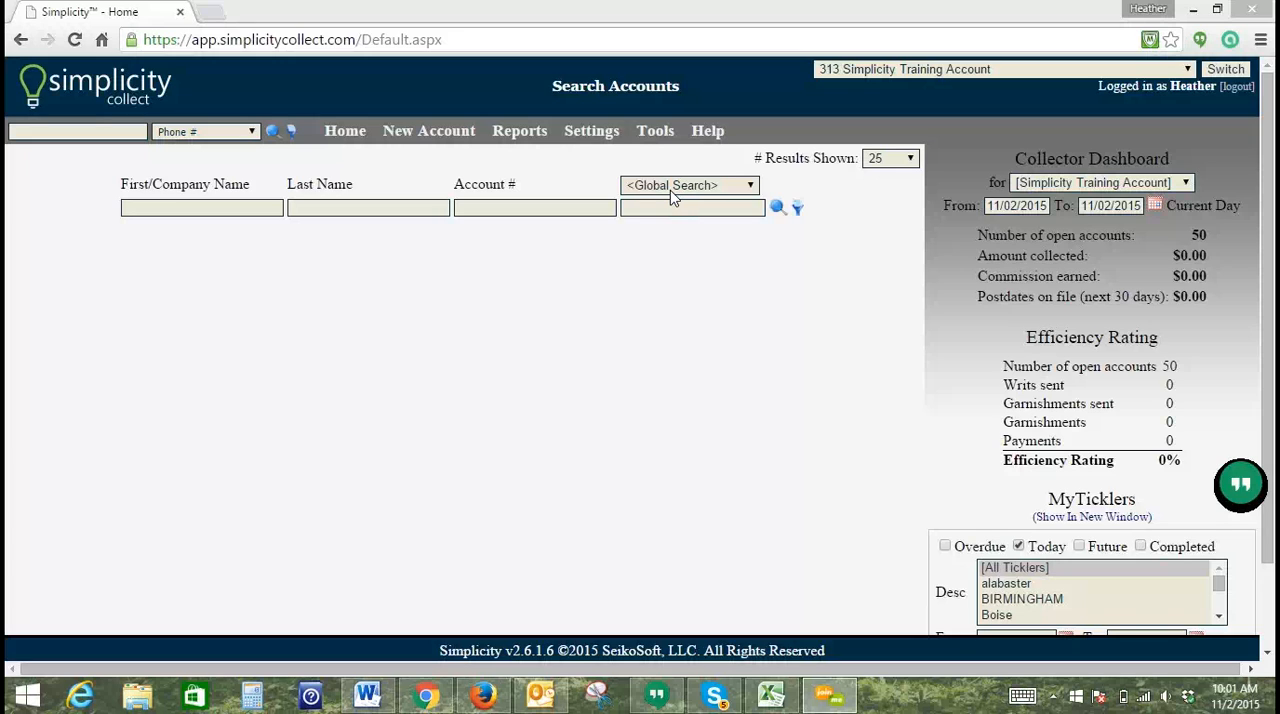
Step: List all accounts without filters and open the first account's claim details to examine its debtor phone numbers
left_click(778, 209)
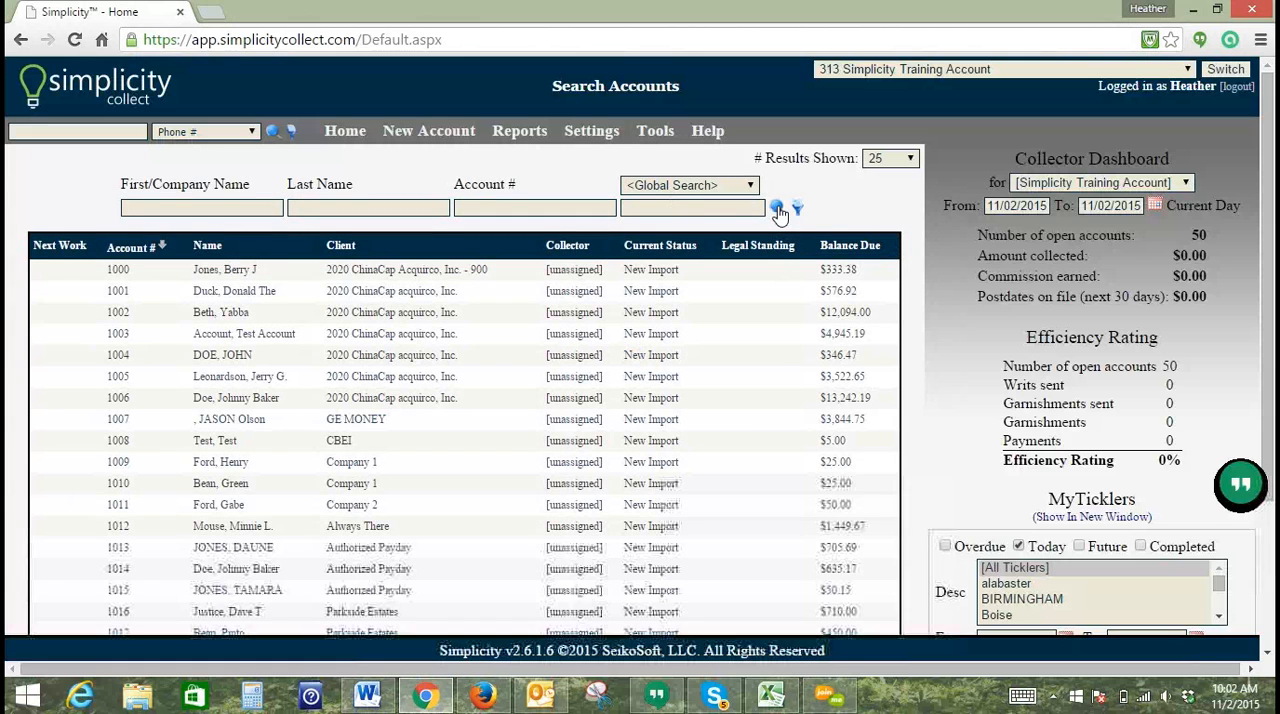
left_click(357, 276)
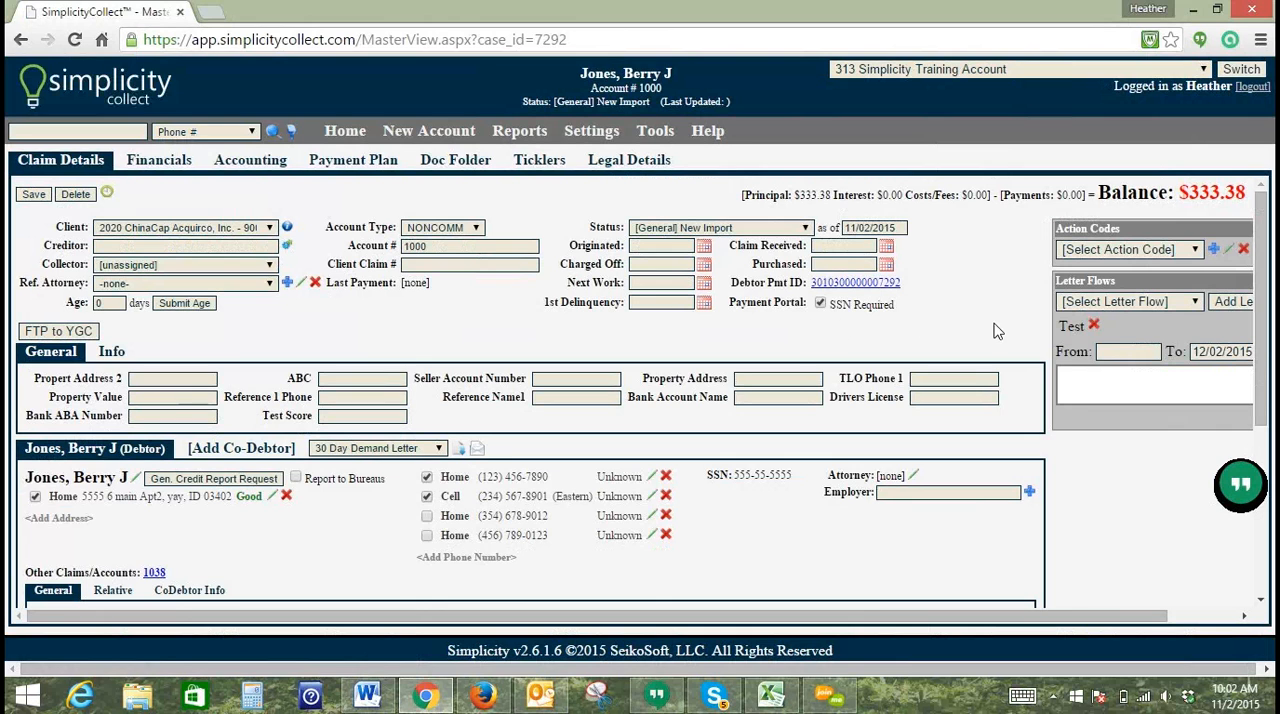
left_click_drag(1270, 270, 1266, 287)
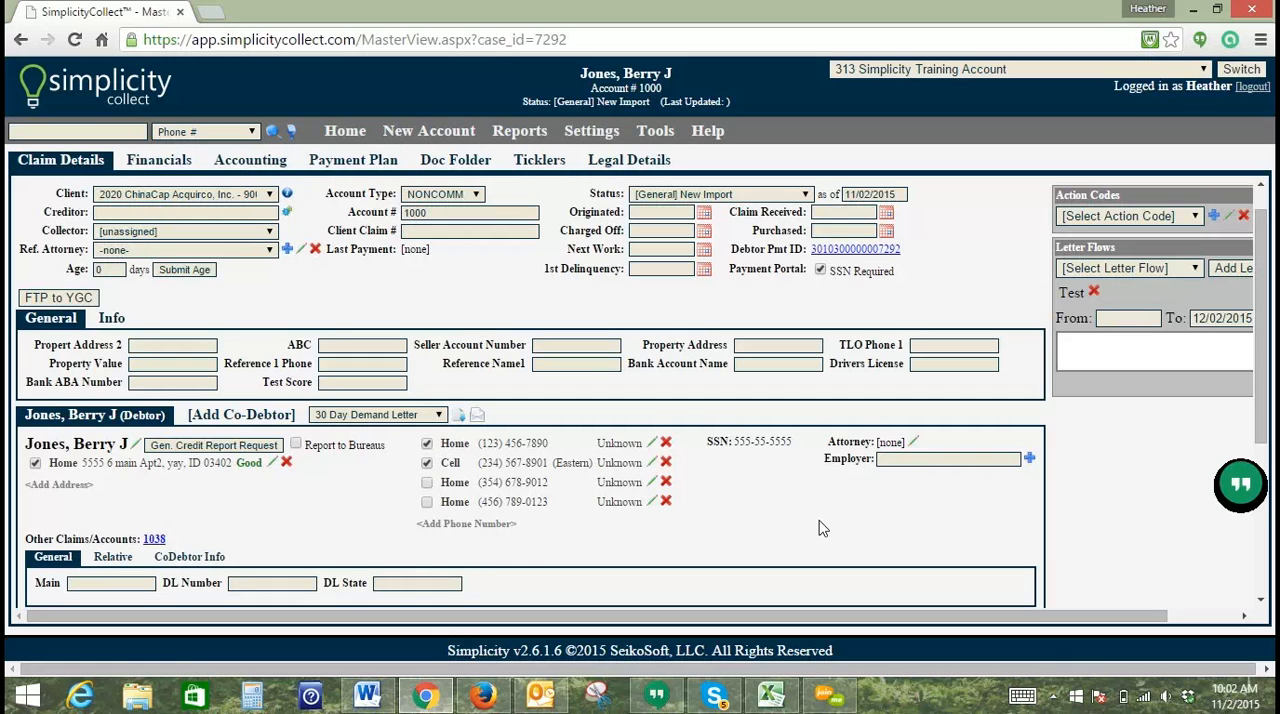
left_click(645, 132)
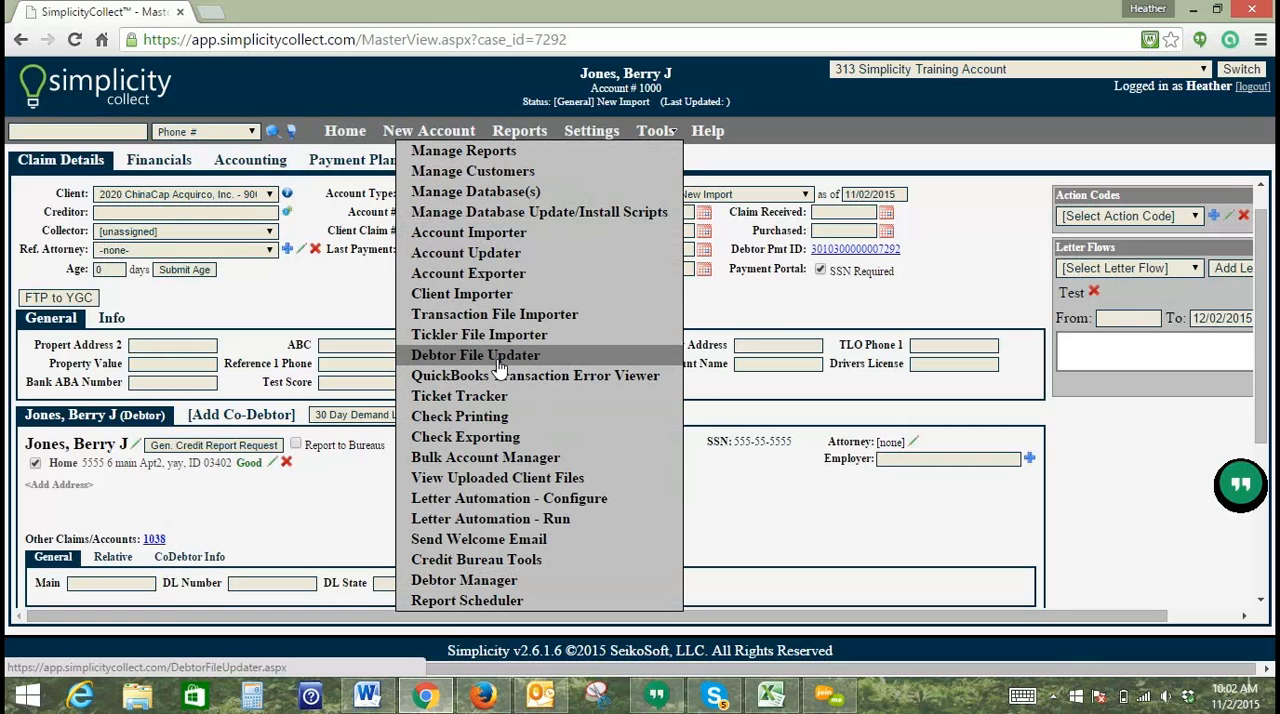
left_click(676, 131)
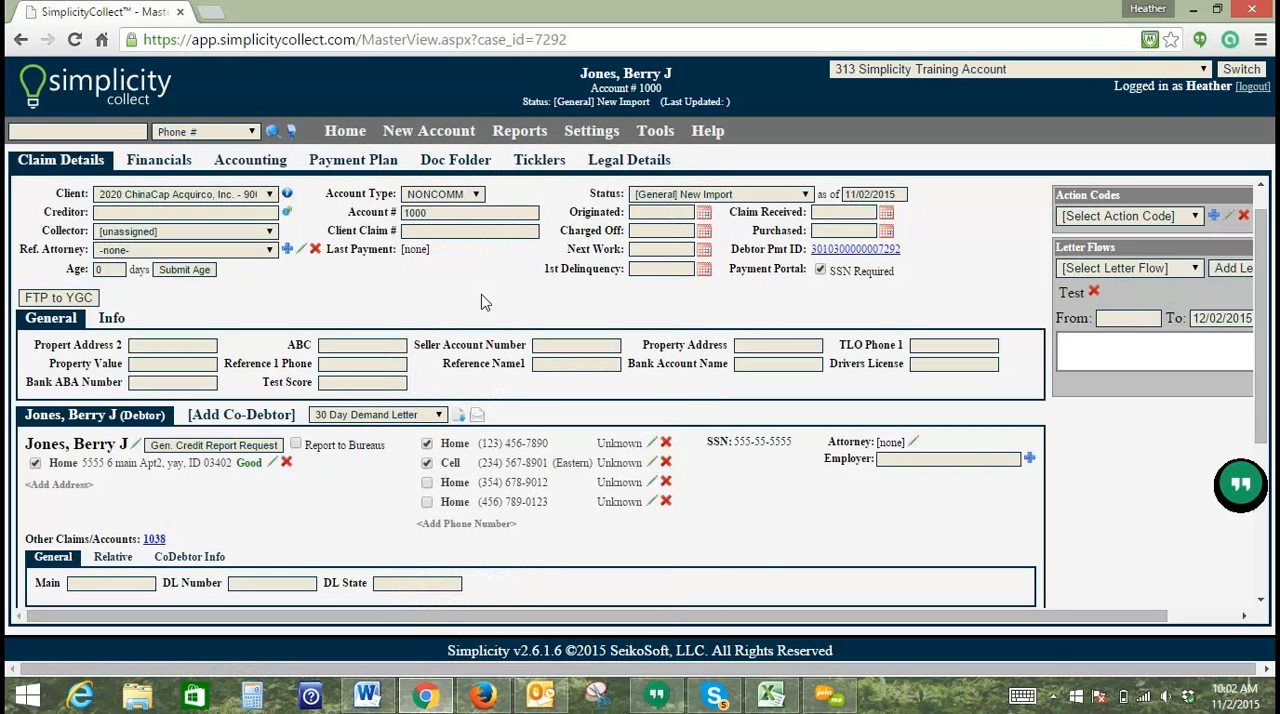
Step: Switch to Excel and examine the column headers of the Update Training sheet, starting from the SSN header cell
left_click(770, 697)
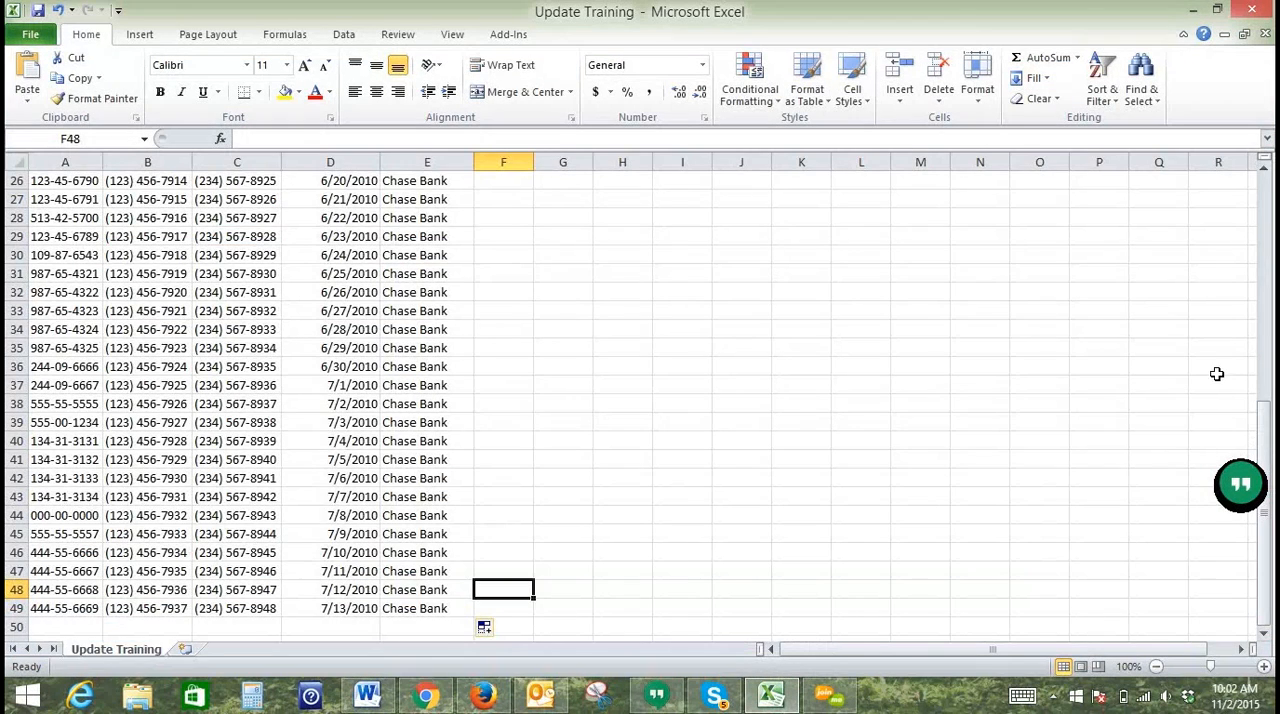
left_click_drag(1264, 430, 1264, 195)
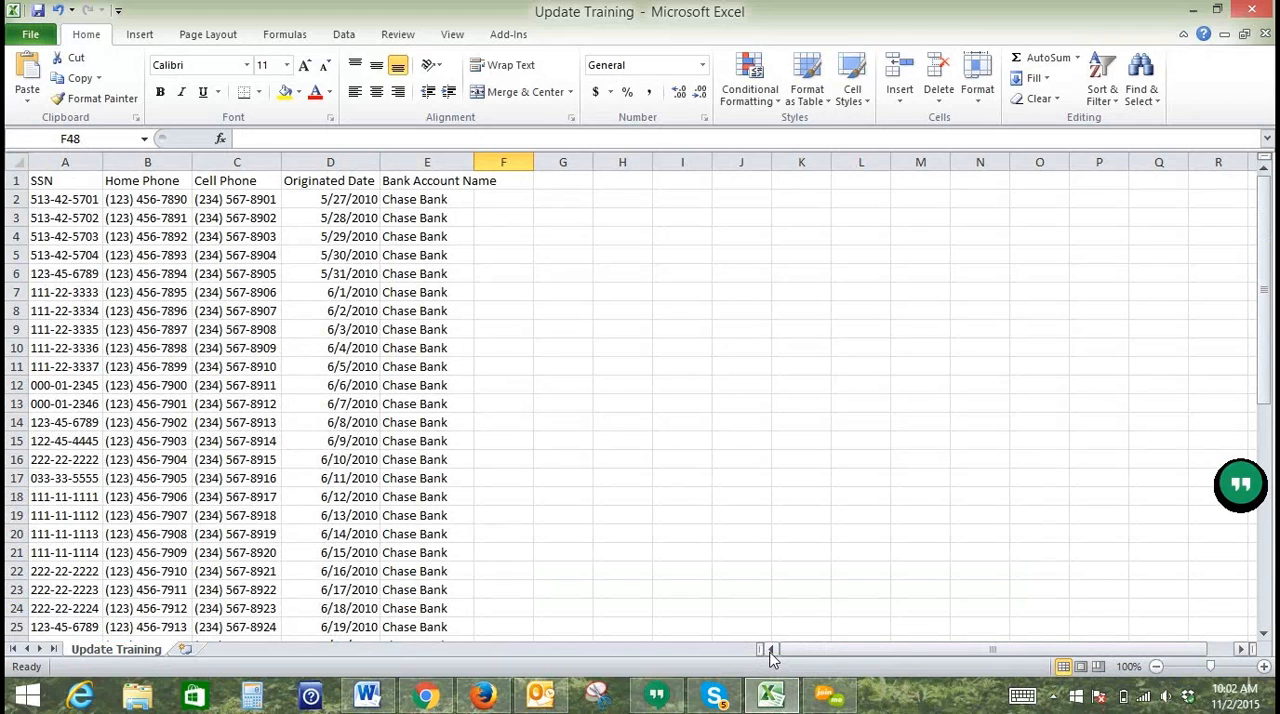
left_click(58, 183)
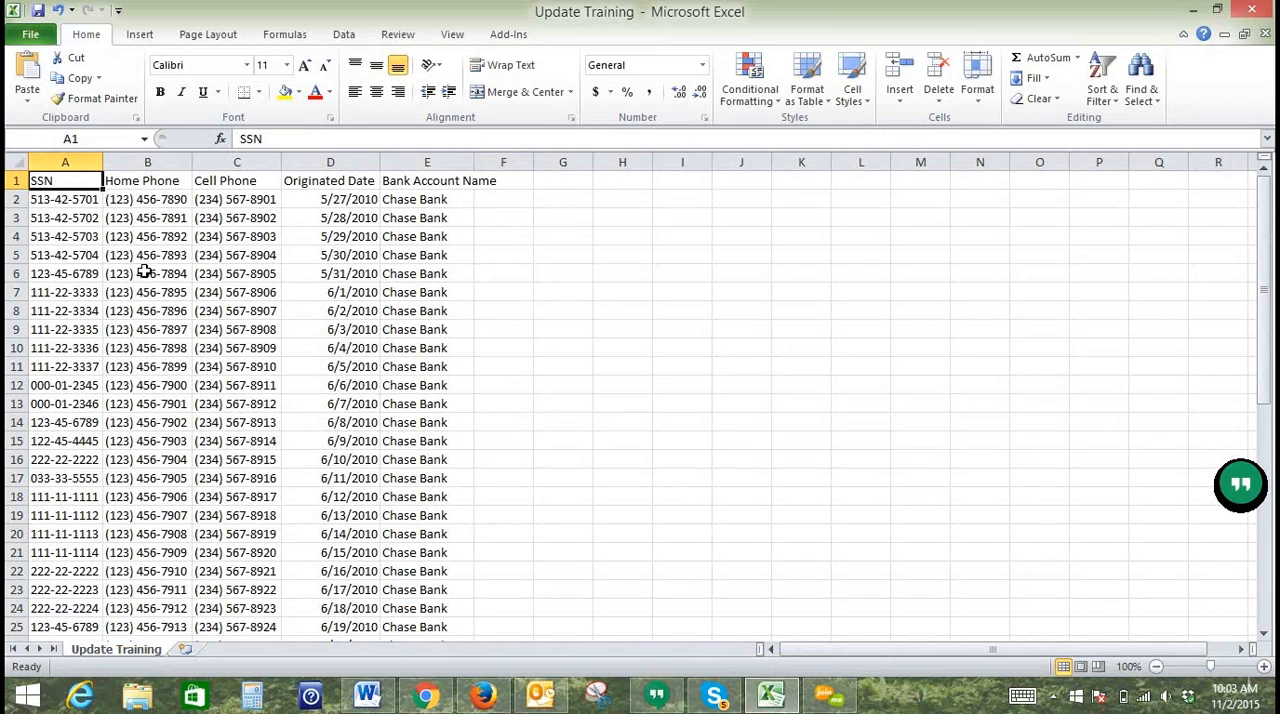
Step: Return to Simplicity Collect in Chrome and open the Debtor File Updater
left_click(435, 703)
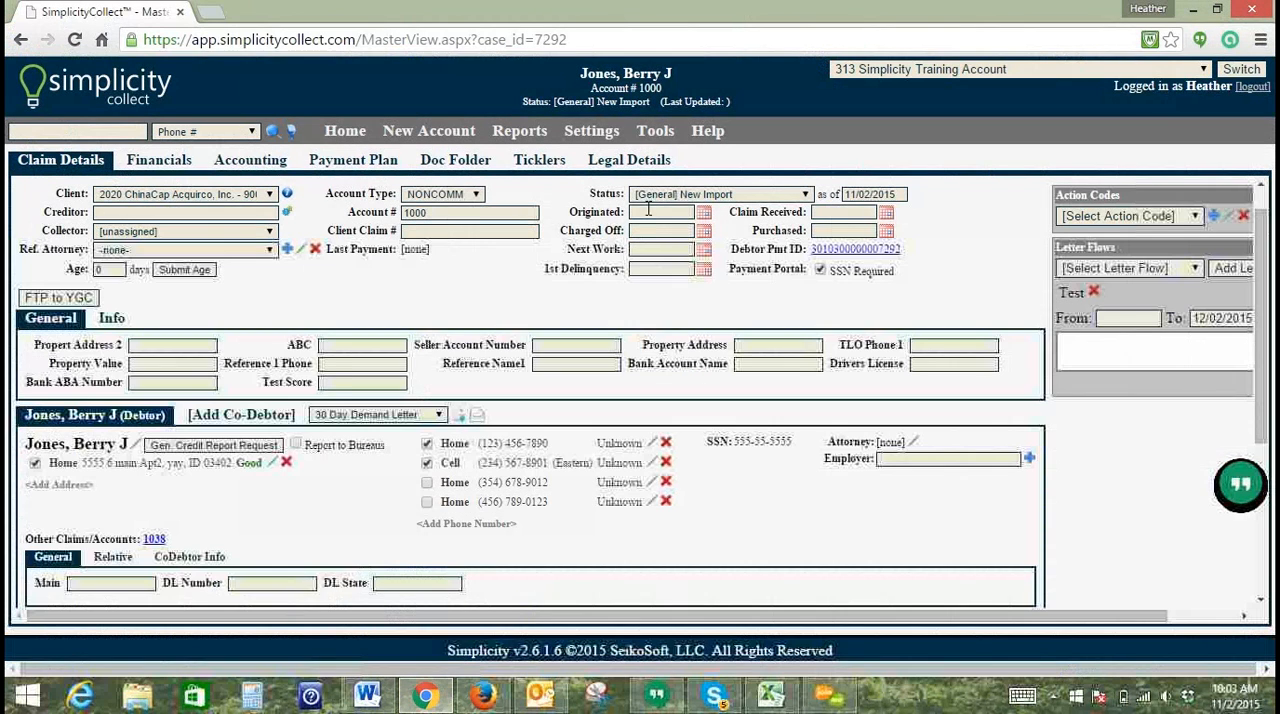
left_click(657, 133)
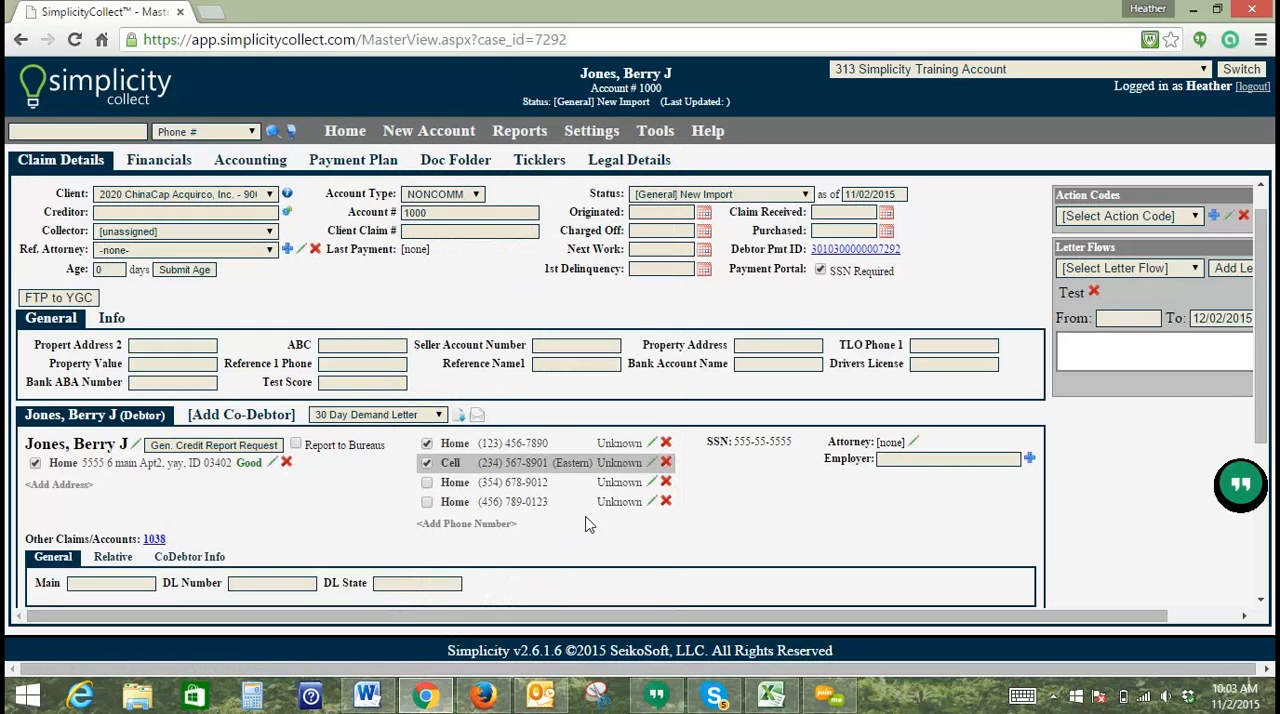
left_click(660, 131)
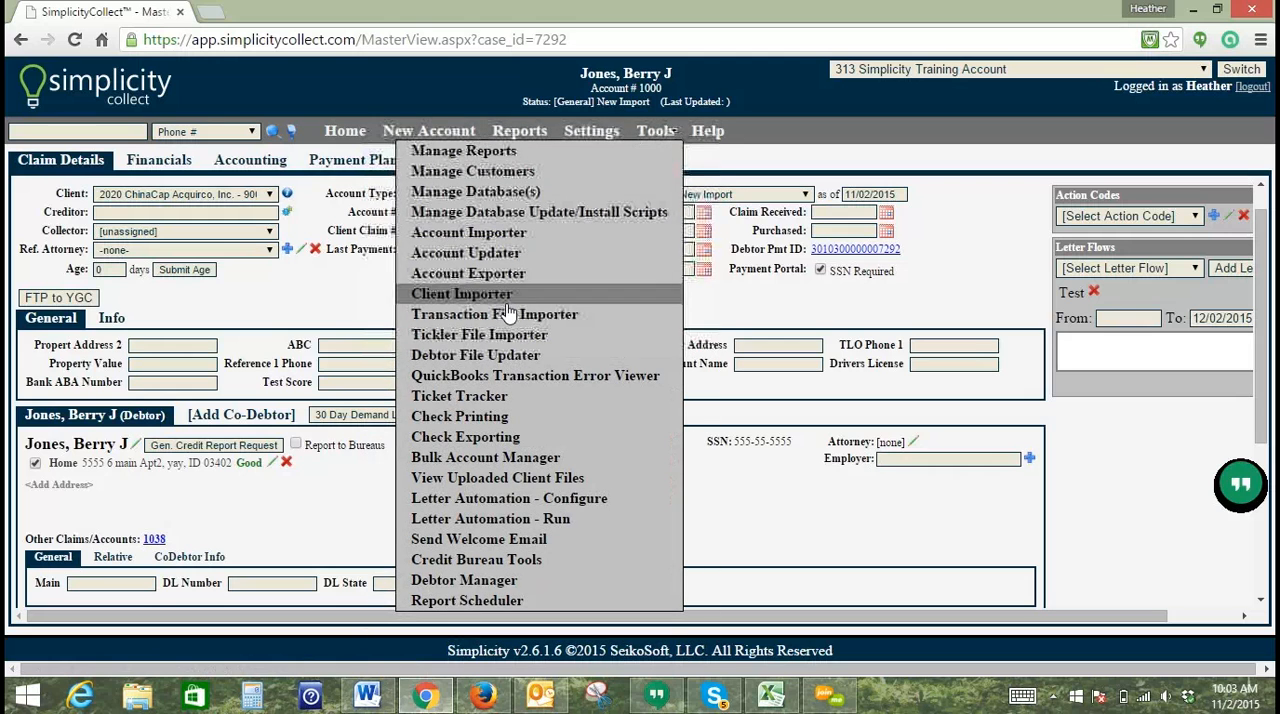
left_click(462, 356)
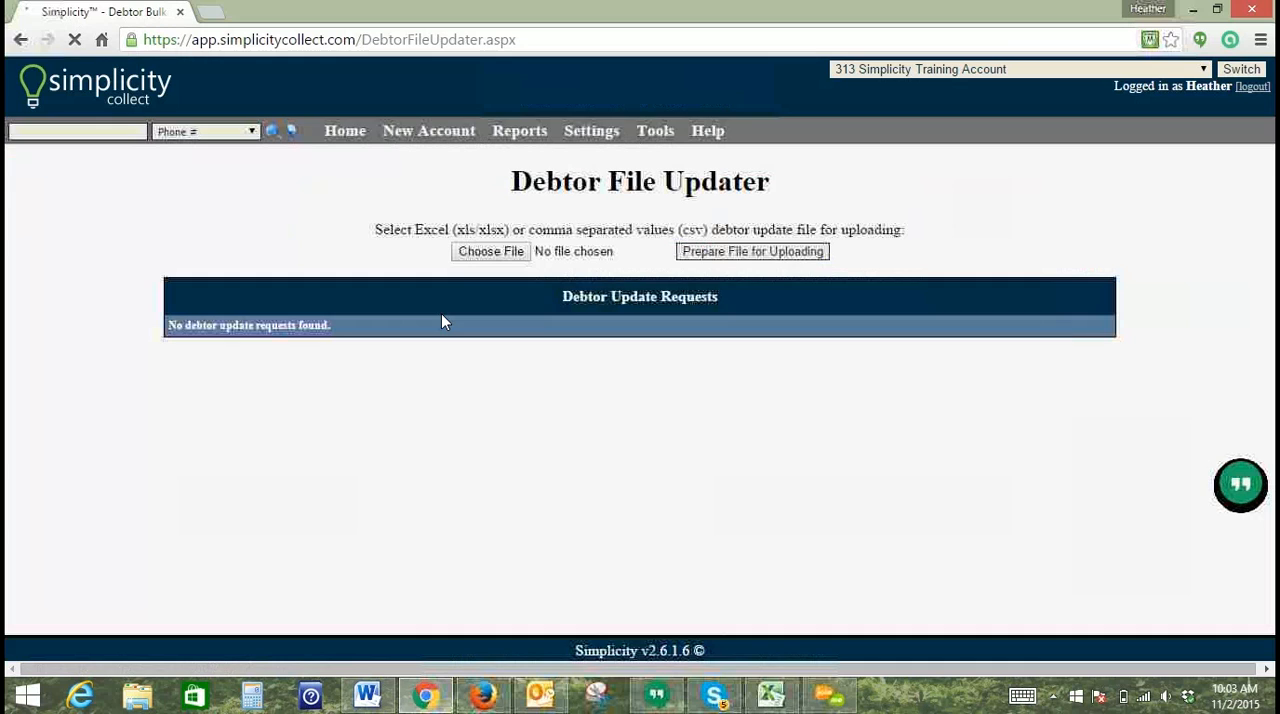
Step: Choose Update Training.csv from the desktop as the debtor update file and prepare it for uploading
left_click(490, 252)
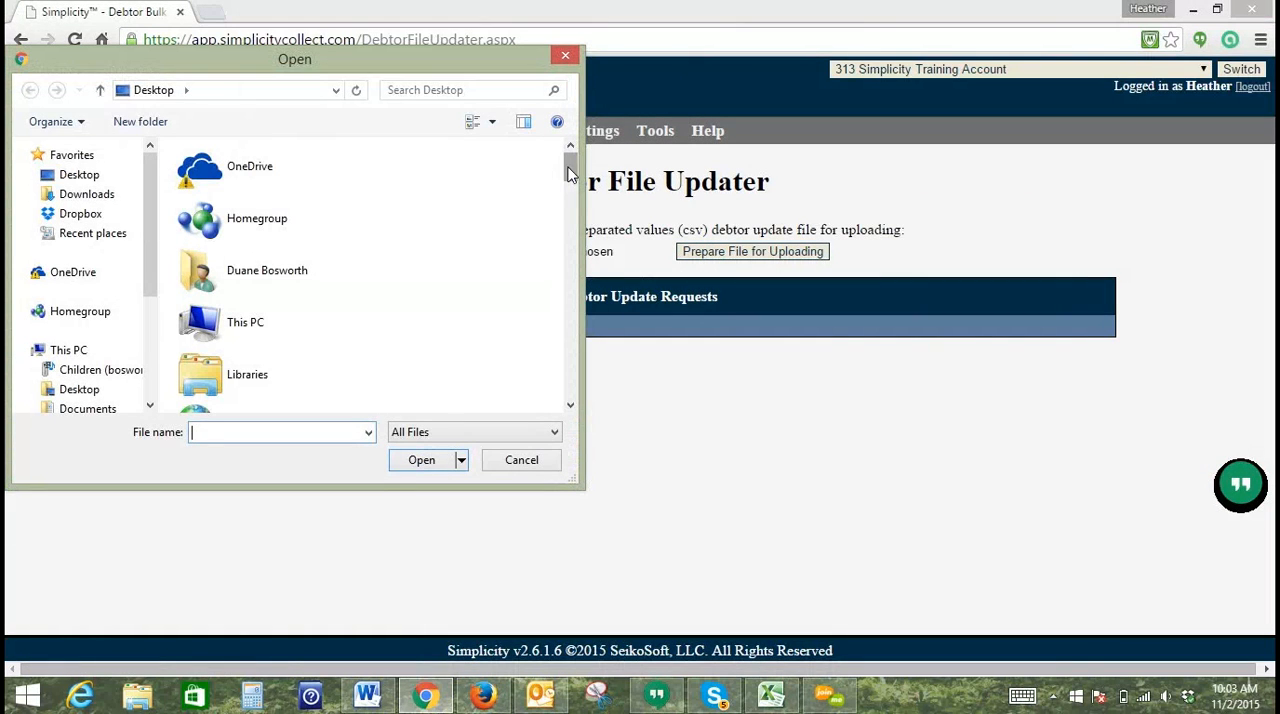
left_click_drag(574, 202, 565, 382)
double_click(263, 337)
left_click(725, 262)
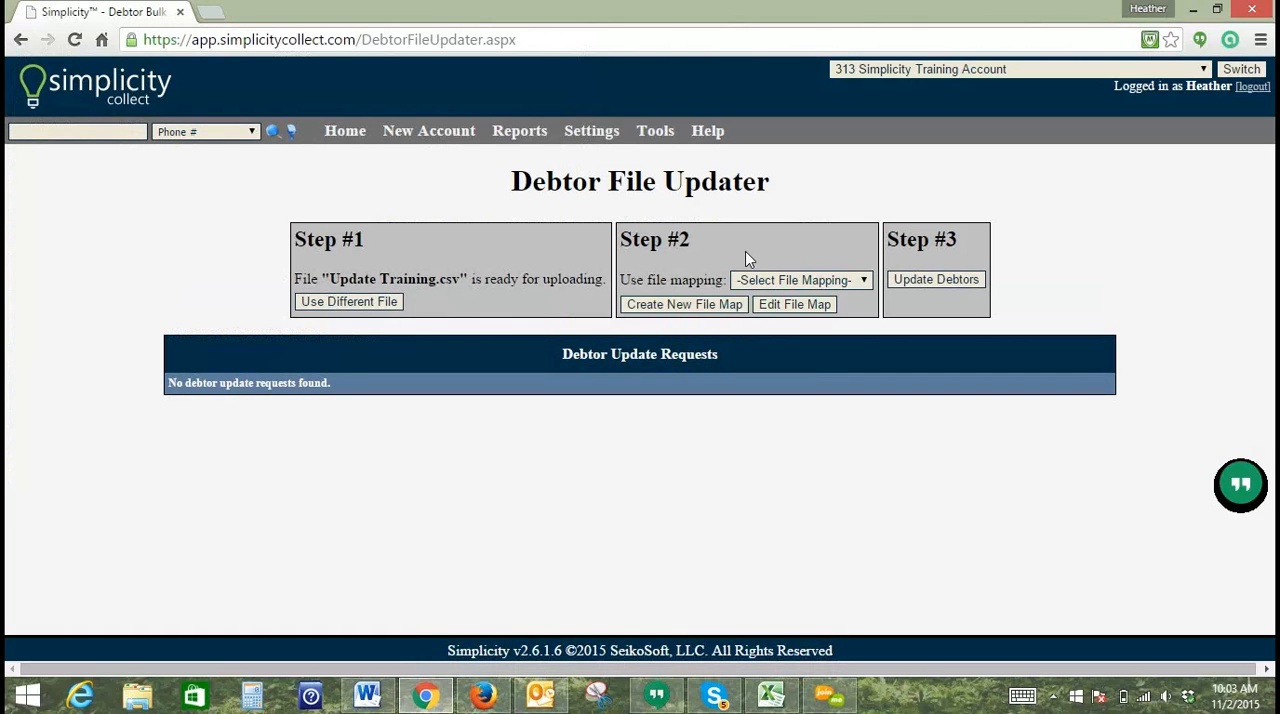
Step: Create a new file map and map the SSN column to Debtor Social Security Number
left_click(662, 305)
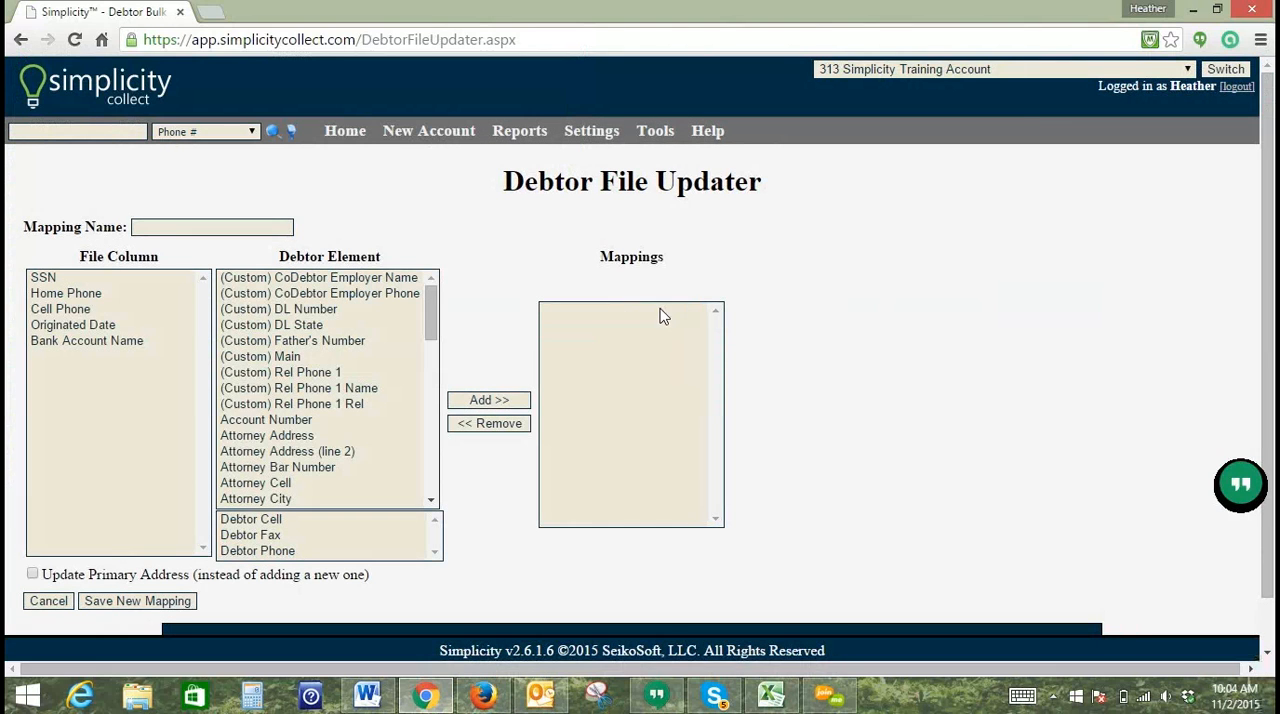
left_click(82, 280)
left_click_drag(431, 314, 425, 421)
left_click(331, 421)
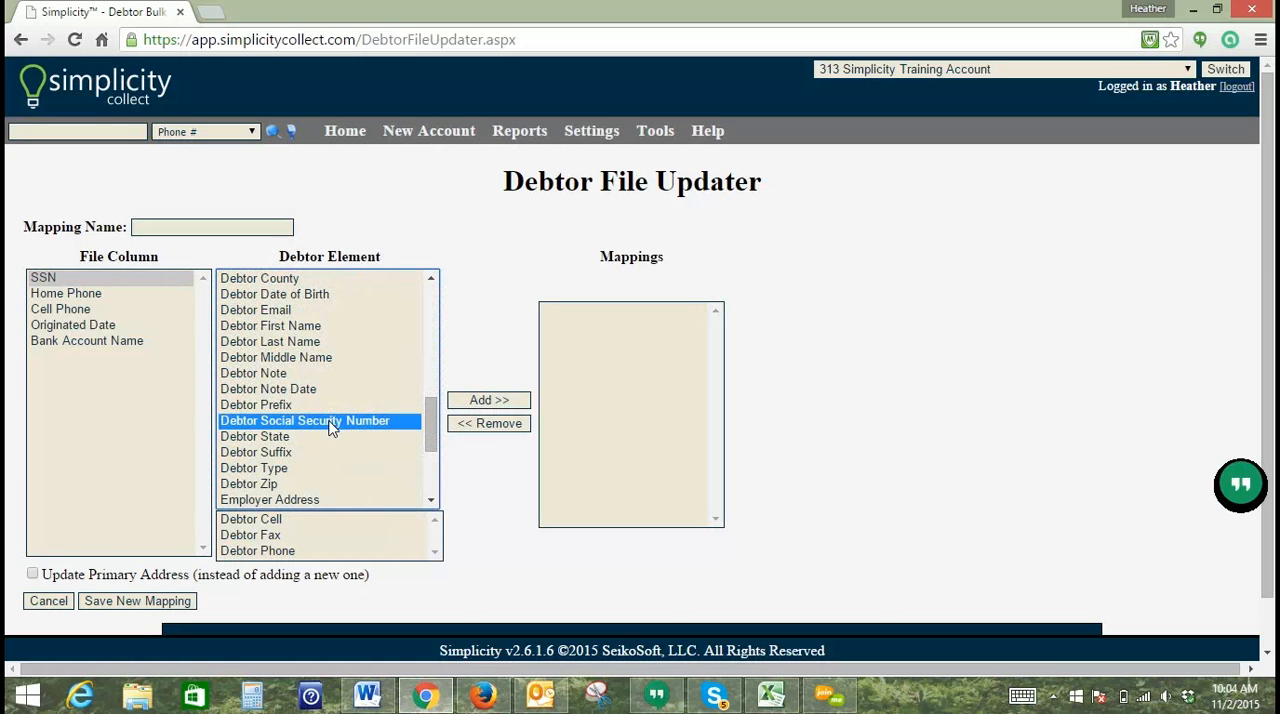
left_click(475, 402)
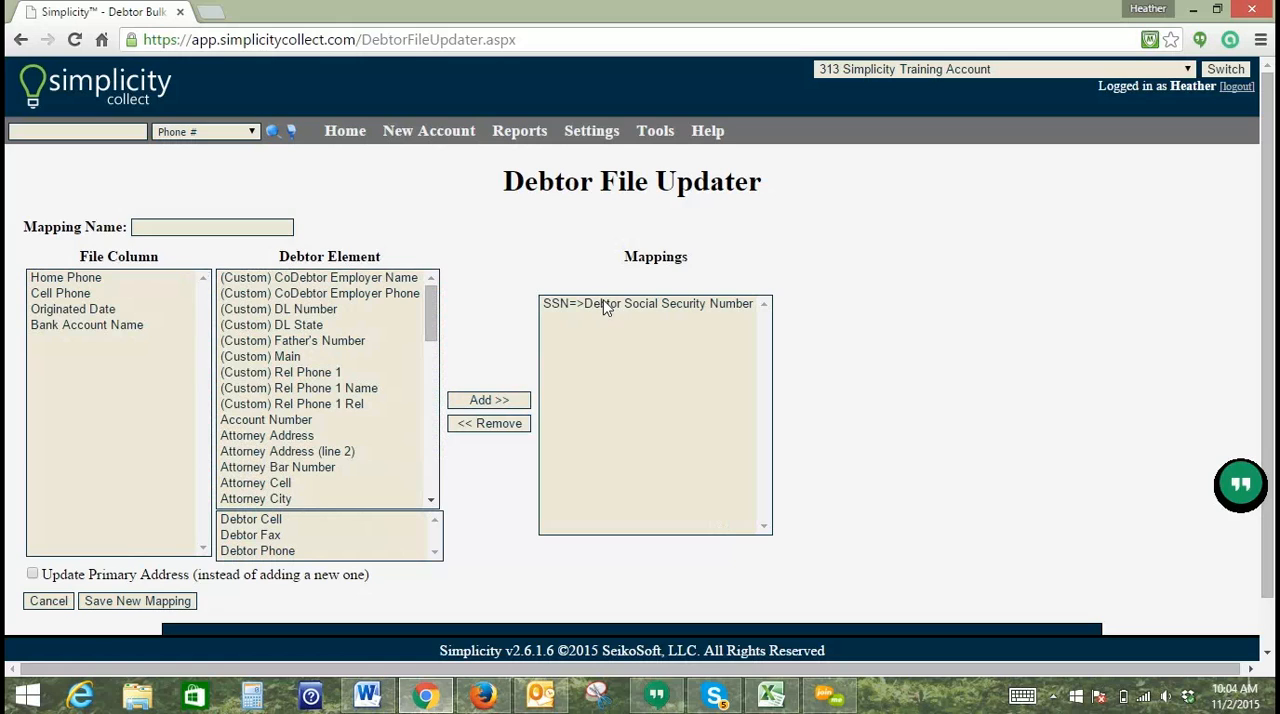
Step: Map the Home Phone column and the Cell Phone column each to Debtor Phone
left_click(92, 283)
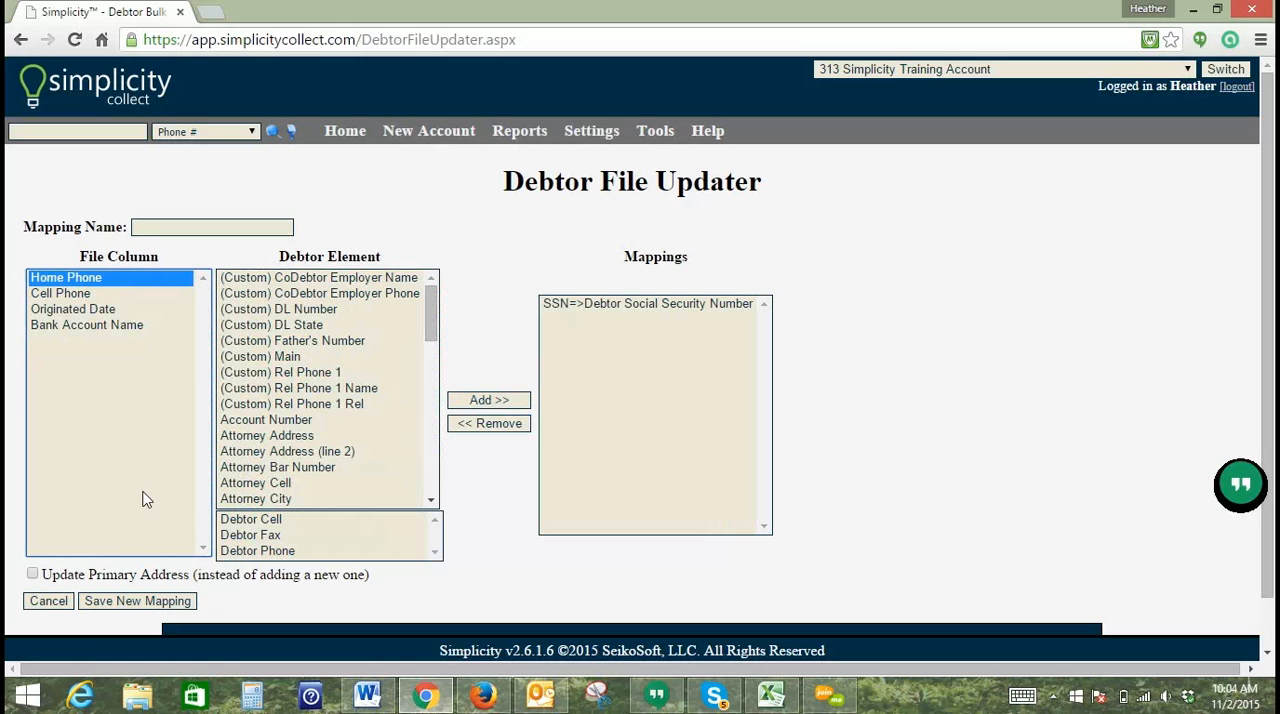
left_click(265, 551)
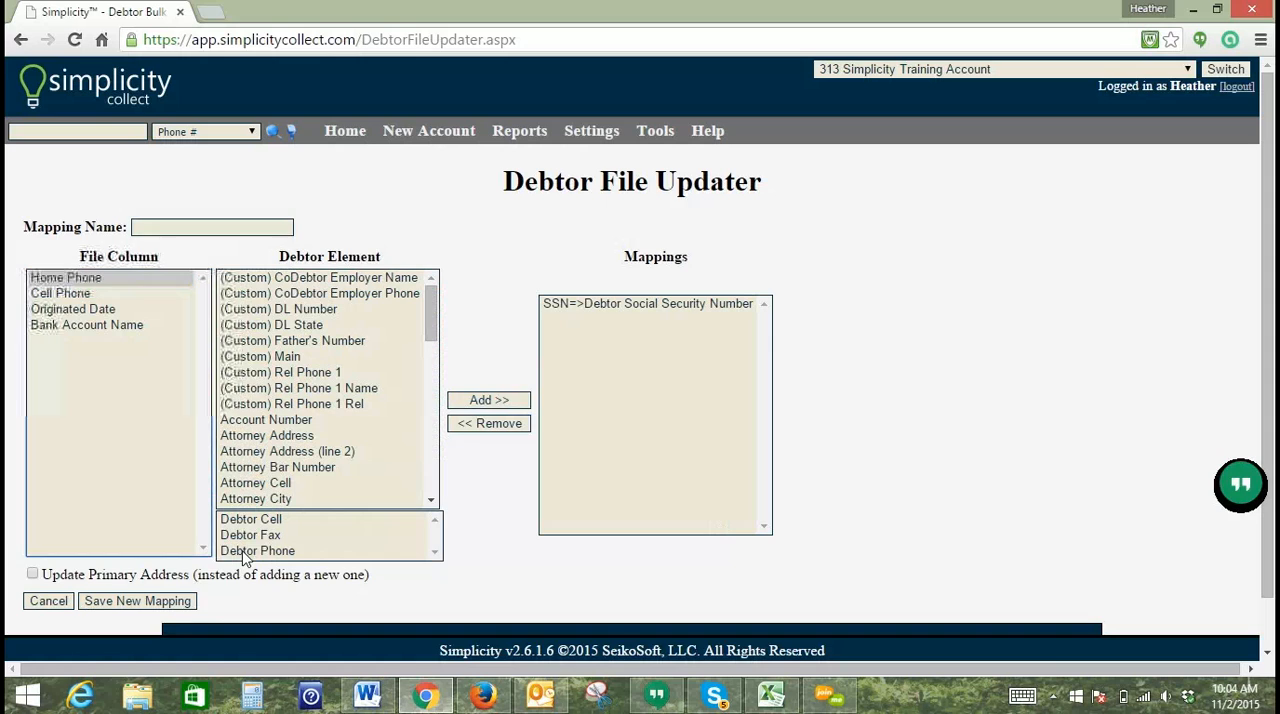
left_click(475, 402)
left_click(66, 279)
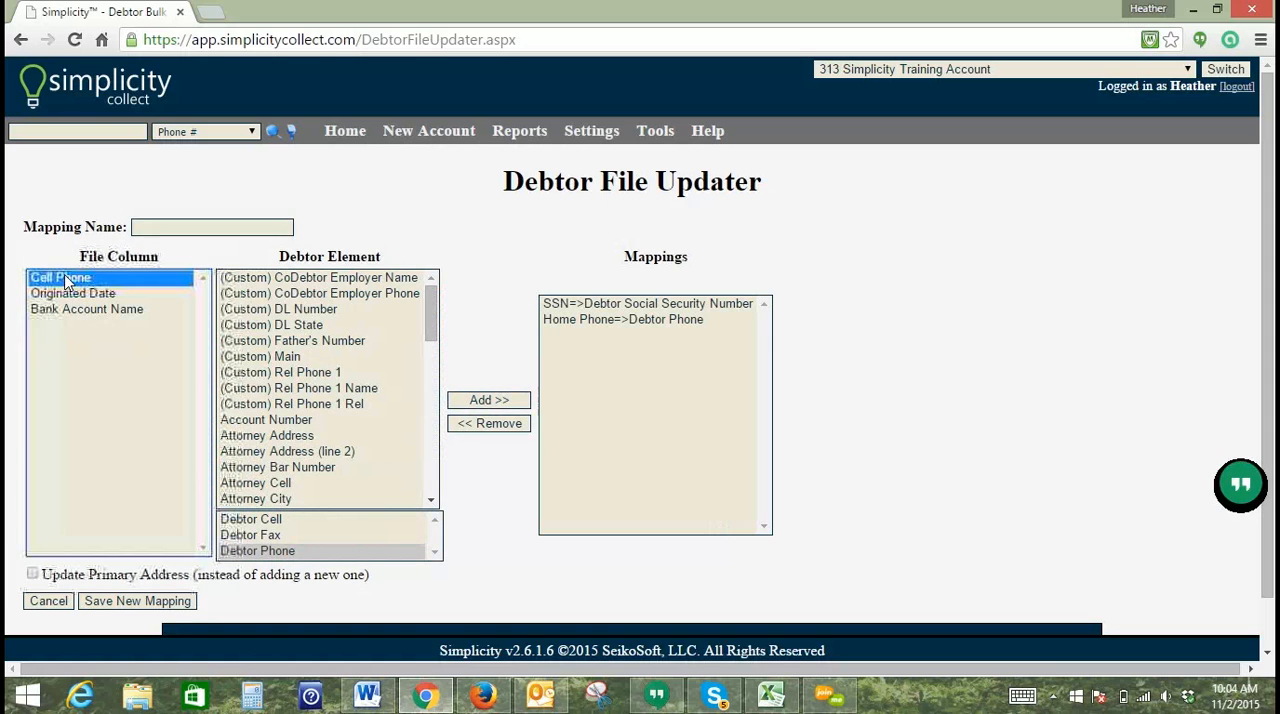
left_click(266, 551)
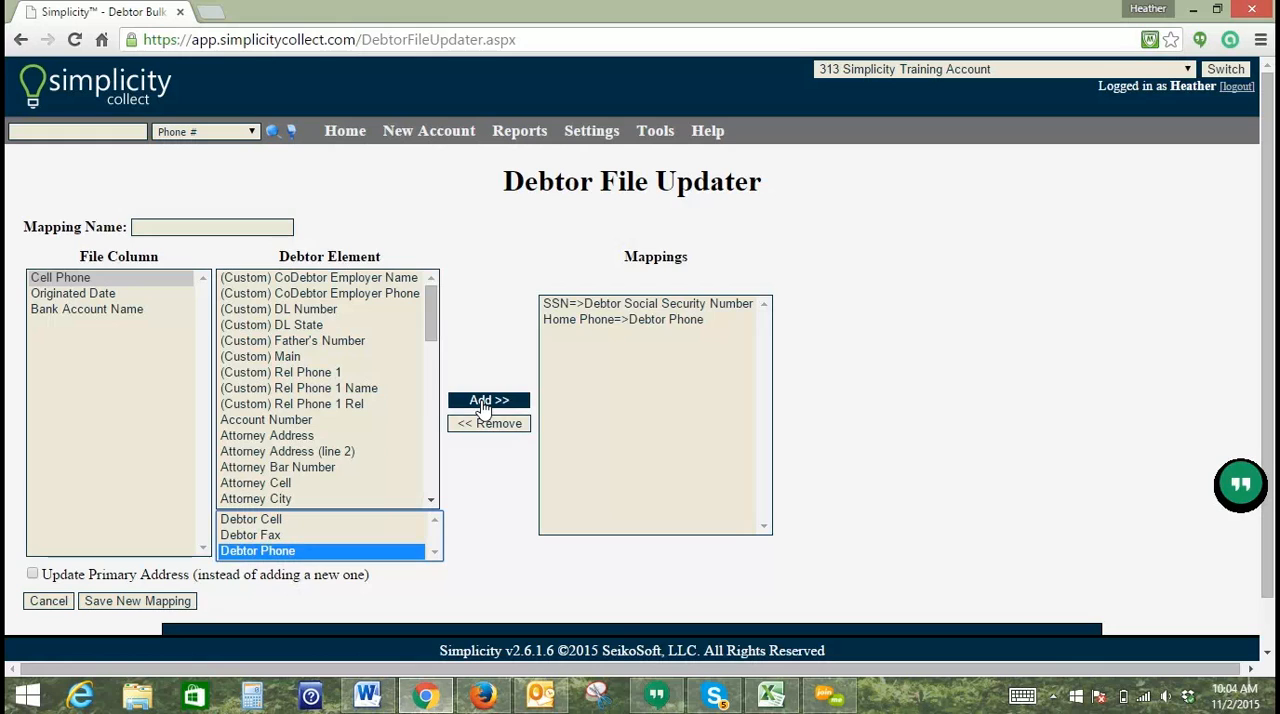
left_click(487, 399)
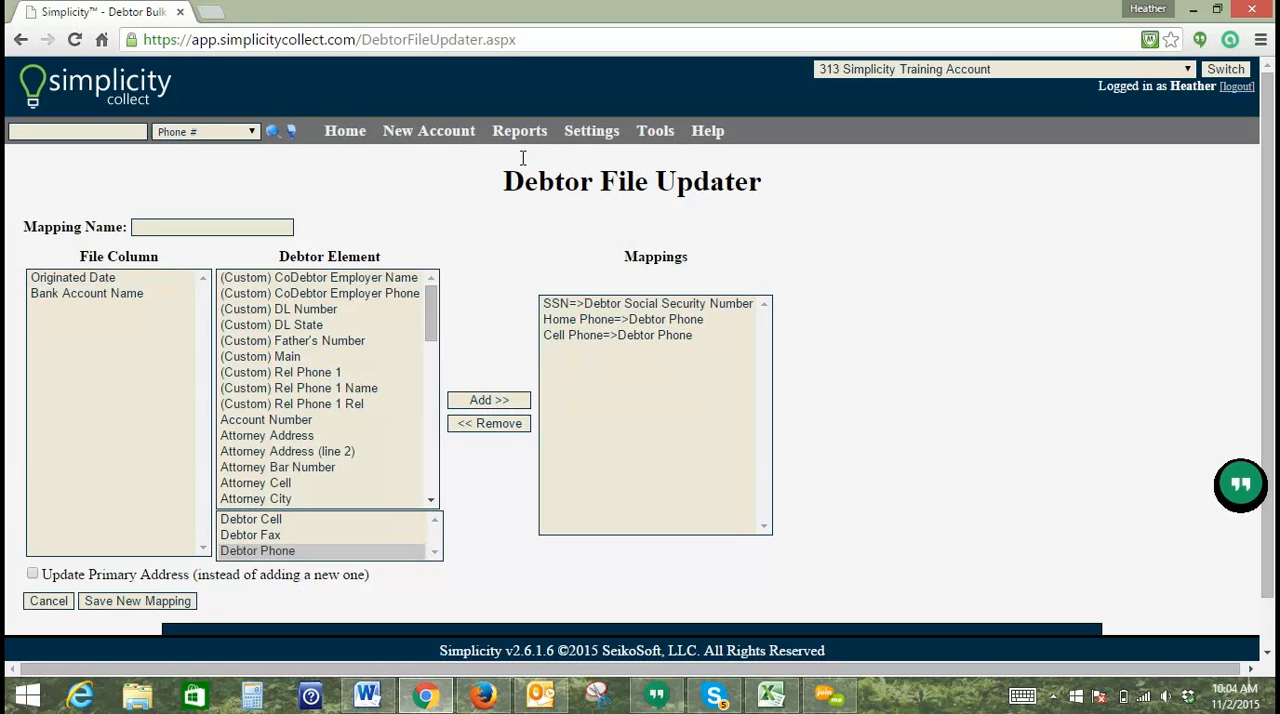
Step: Locate the Bad Phone Number - REMOVE option among the debtor elements without adding it to the mappings
left_click_drag(432, 320, 430, 397)
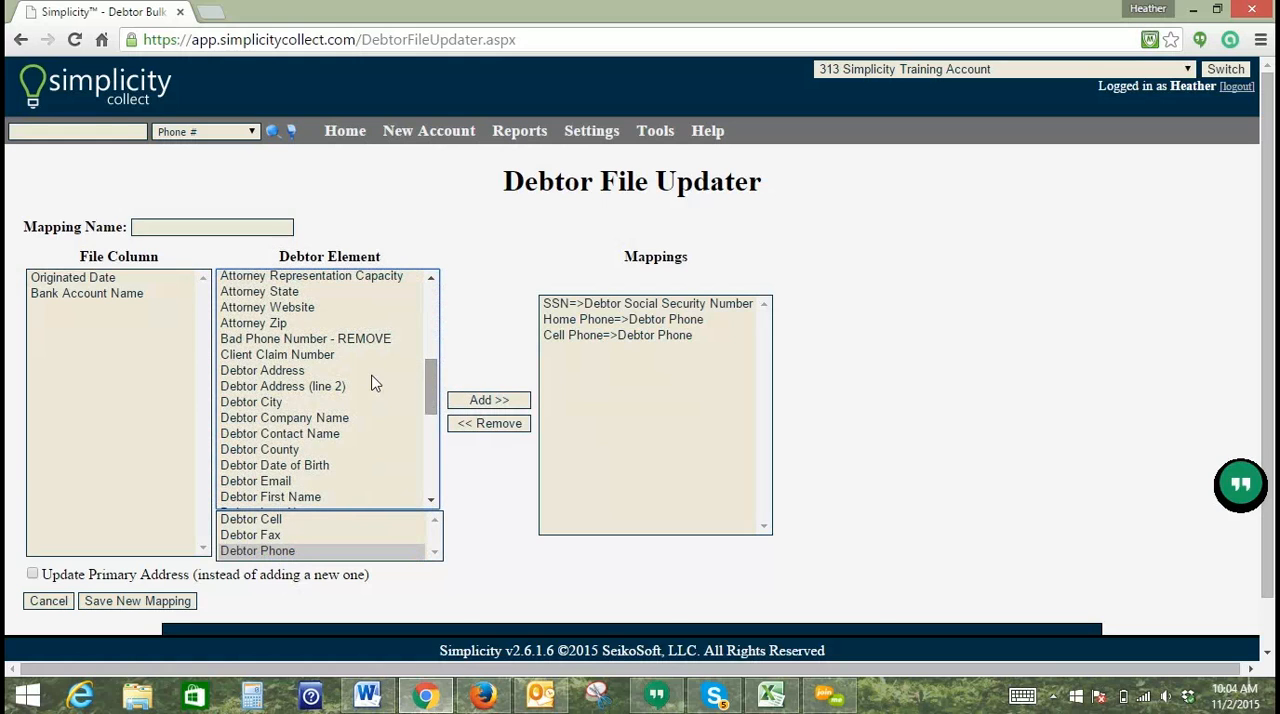
left_click(326, 340)
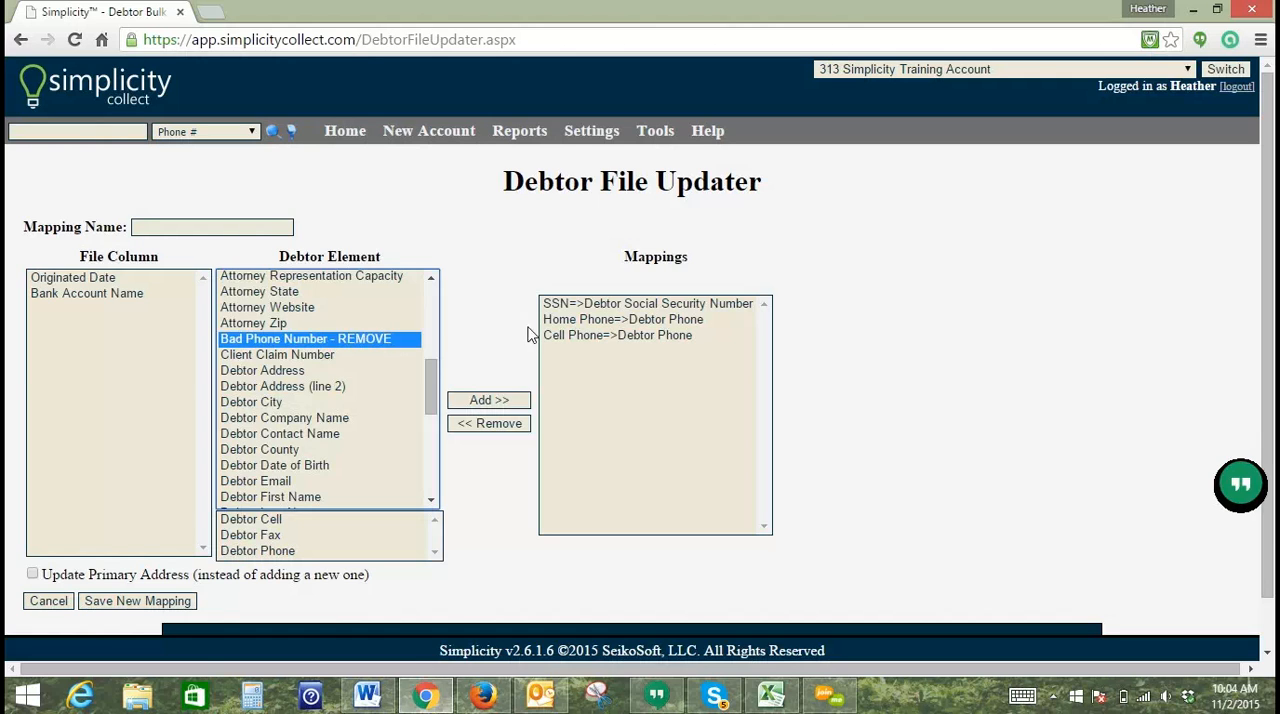
left_click(548, 138)
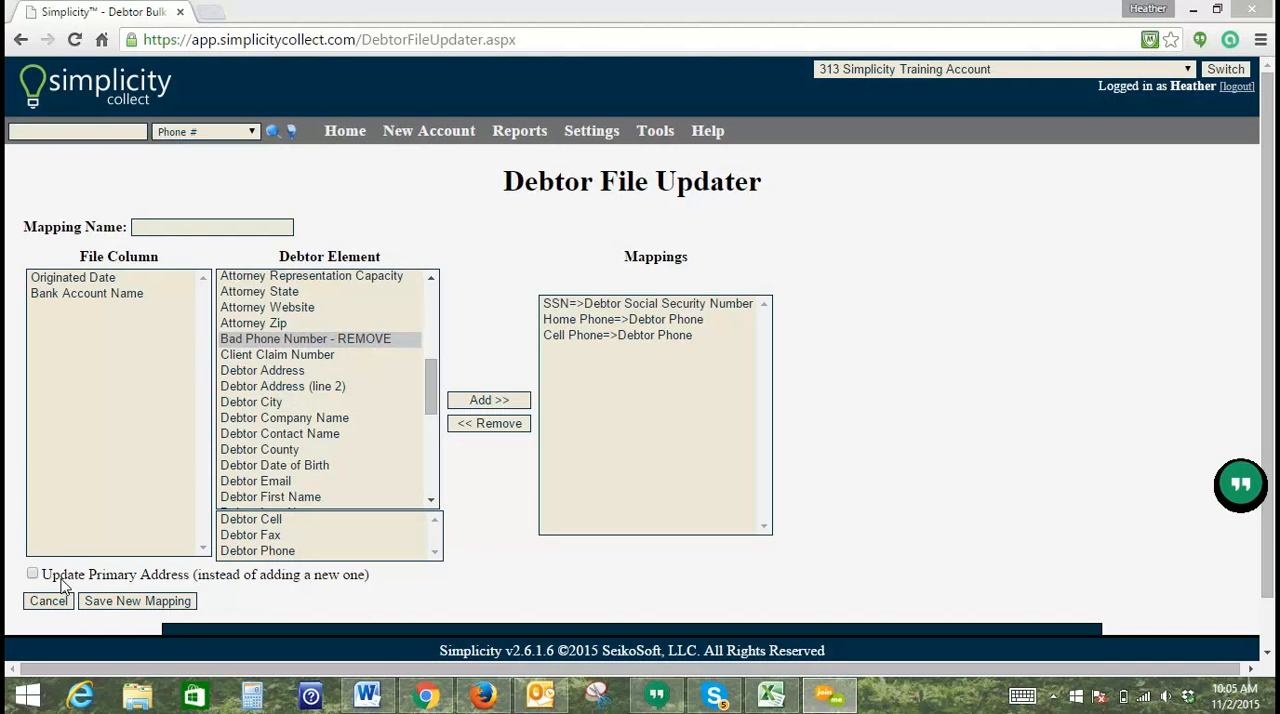
Step: Name the mapping "Phone Number 11/2" and save it as a new mapping
left_click(176, 233)
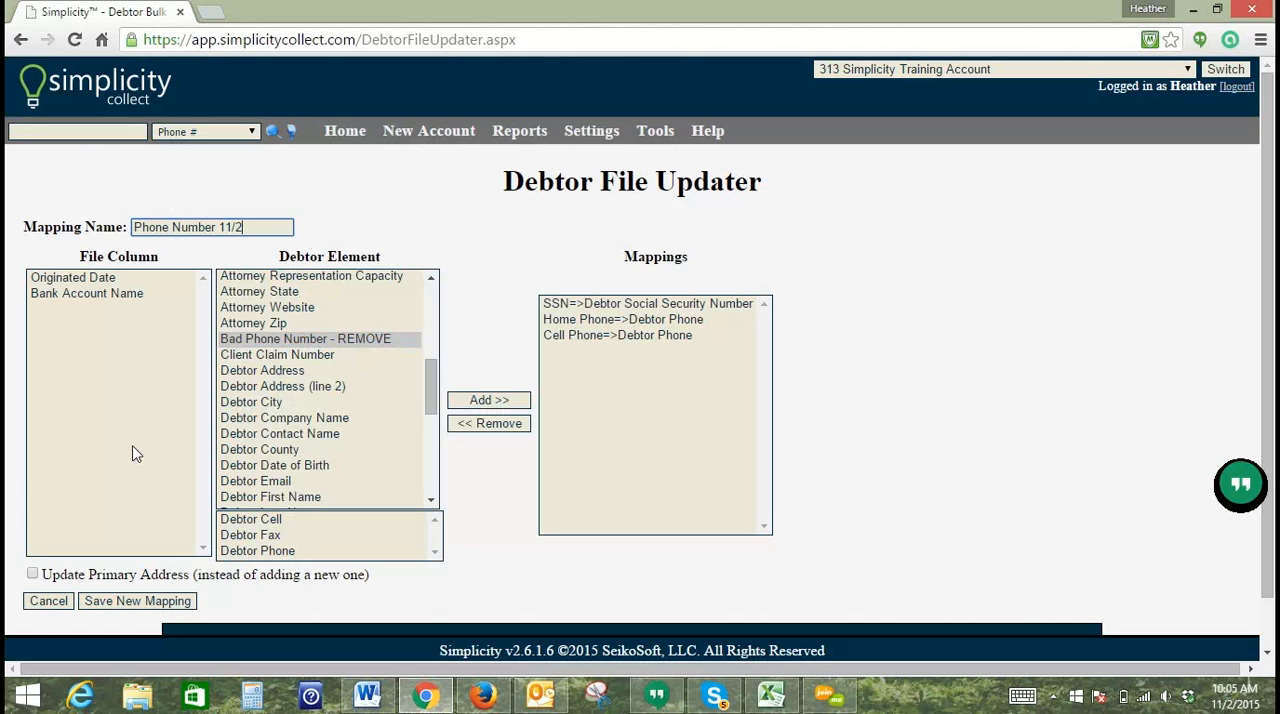
left_click(125, 604)
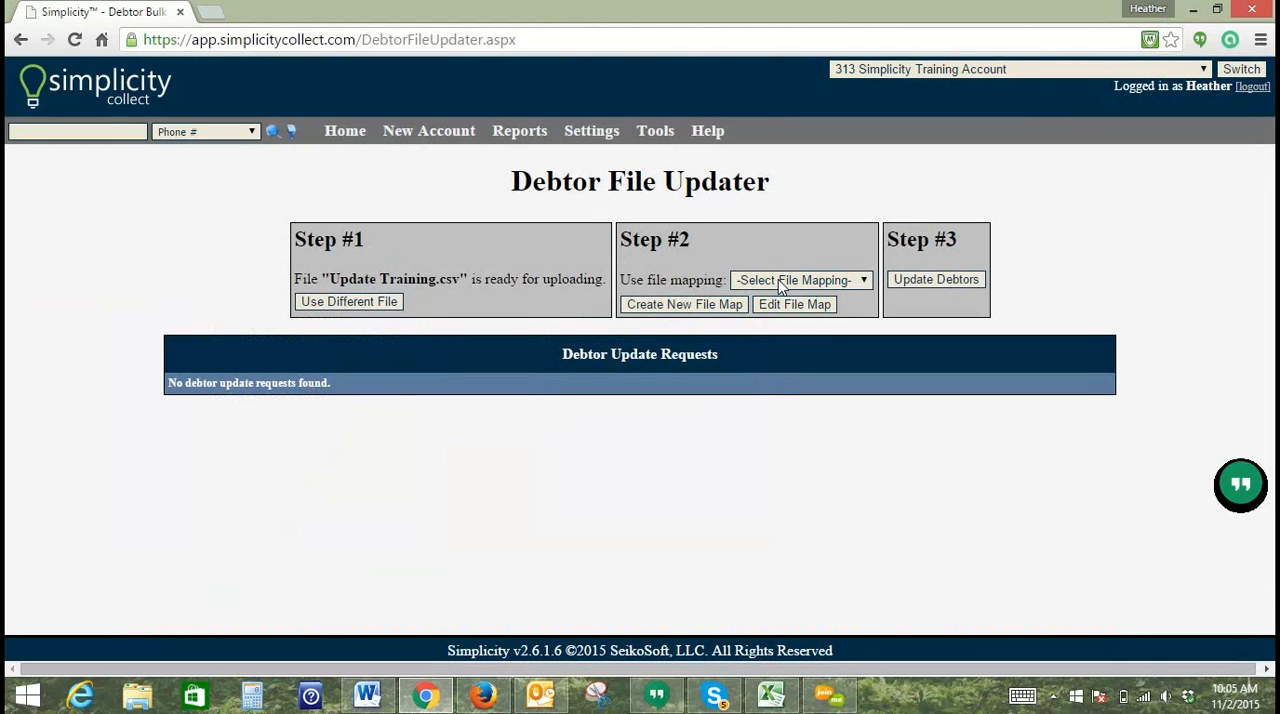
Step: Select the Phone Number 11/2 file mapping for the prepared file and run the debtor update
left_click(781, 283)
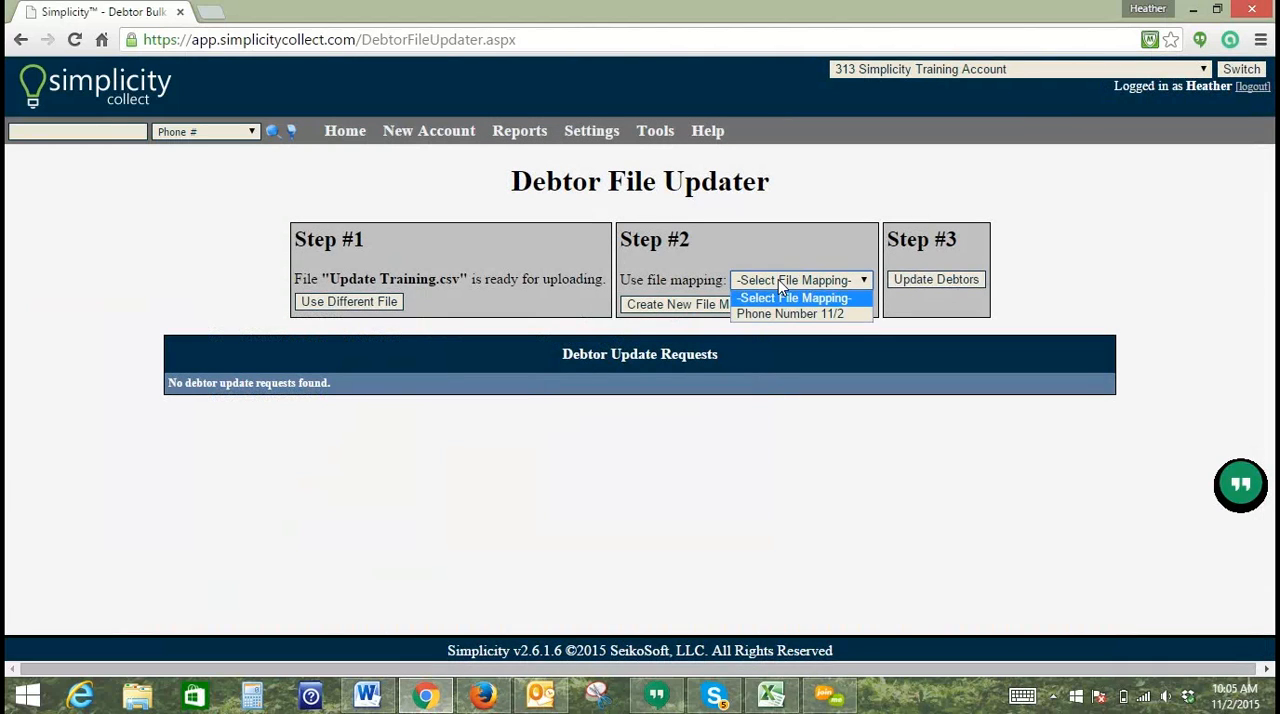
left_click(779, 313)
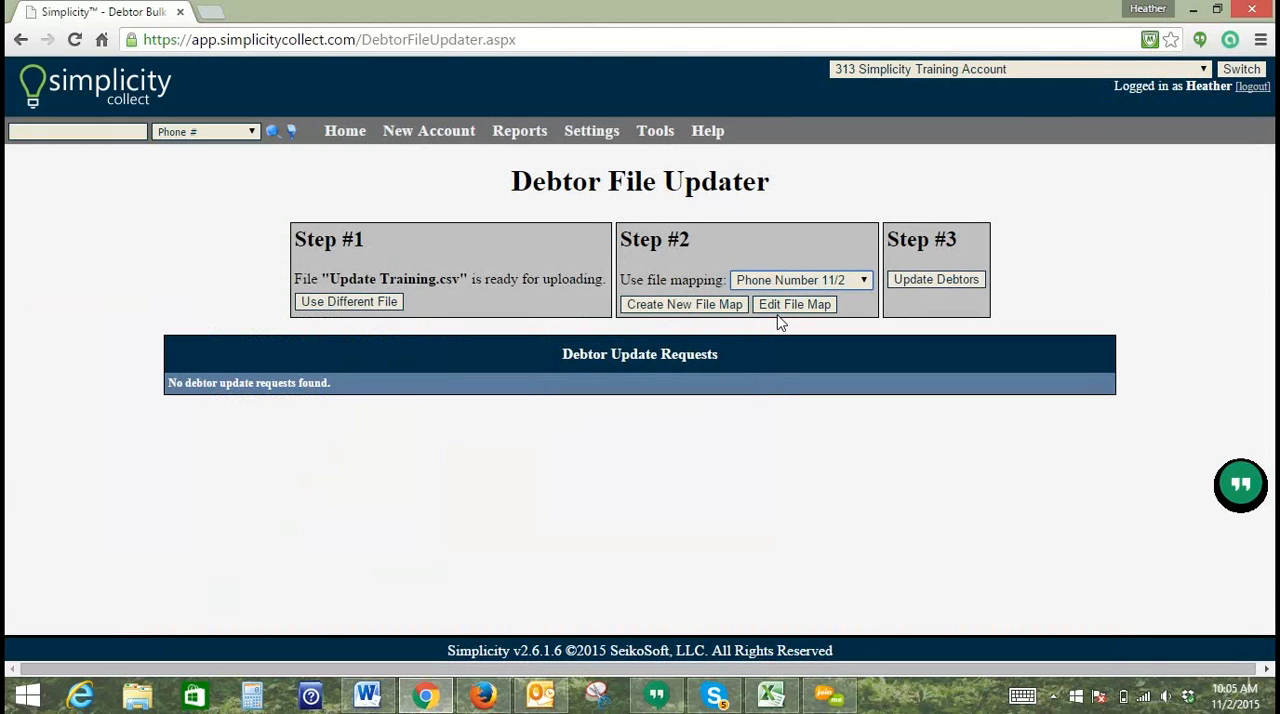
left_click(922, 282)
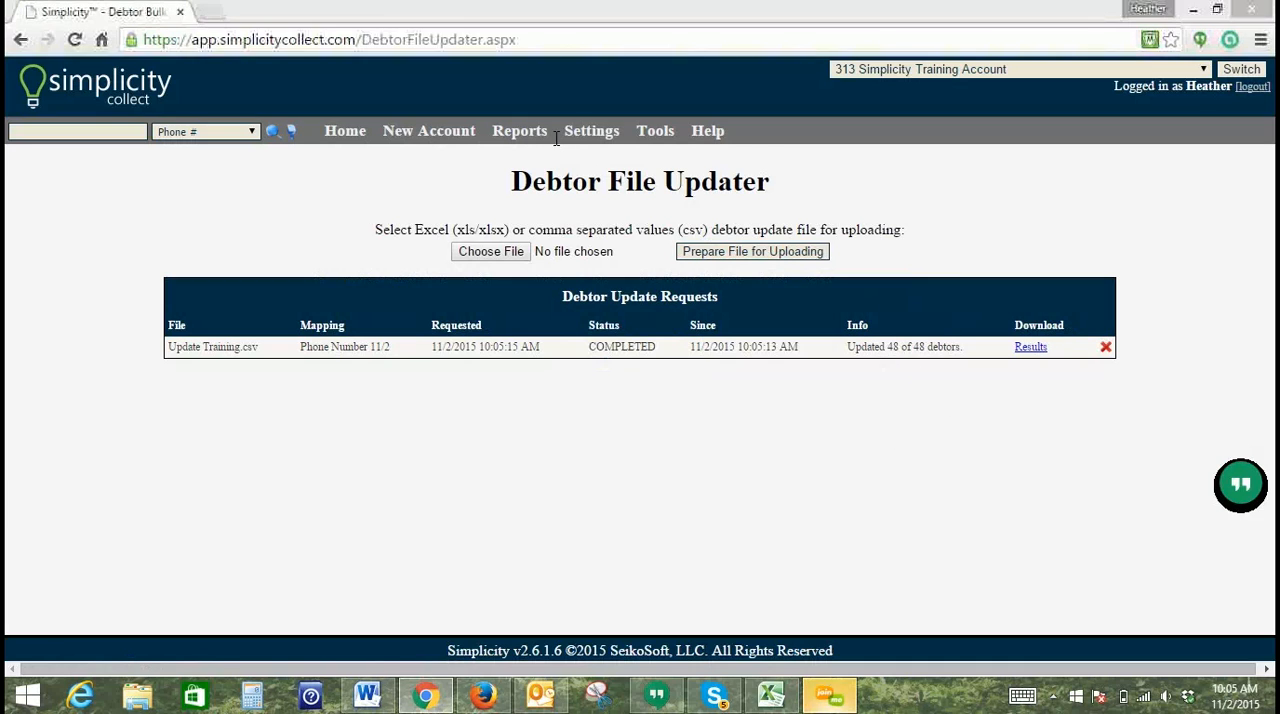
Step: Go back to the account search, list all accounts and reopen the first one to check its debtor phone numbers
left_click(349, 134)
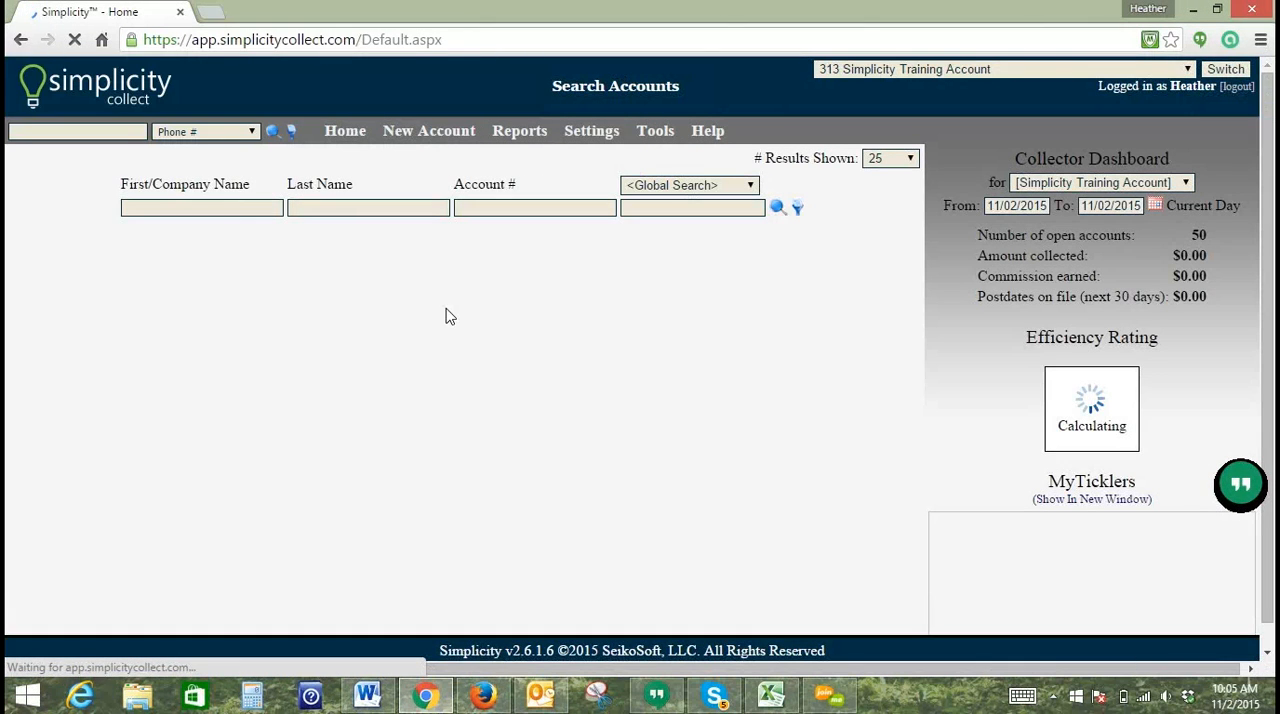
left_click(777, 210)
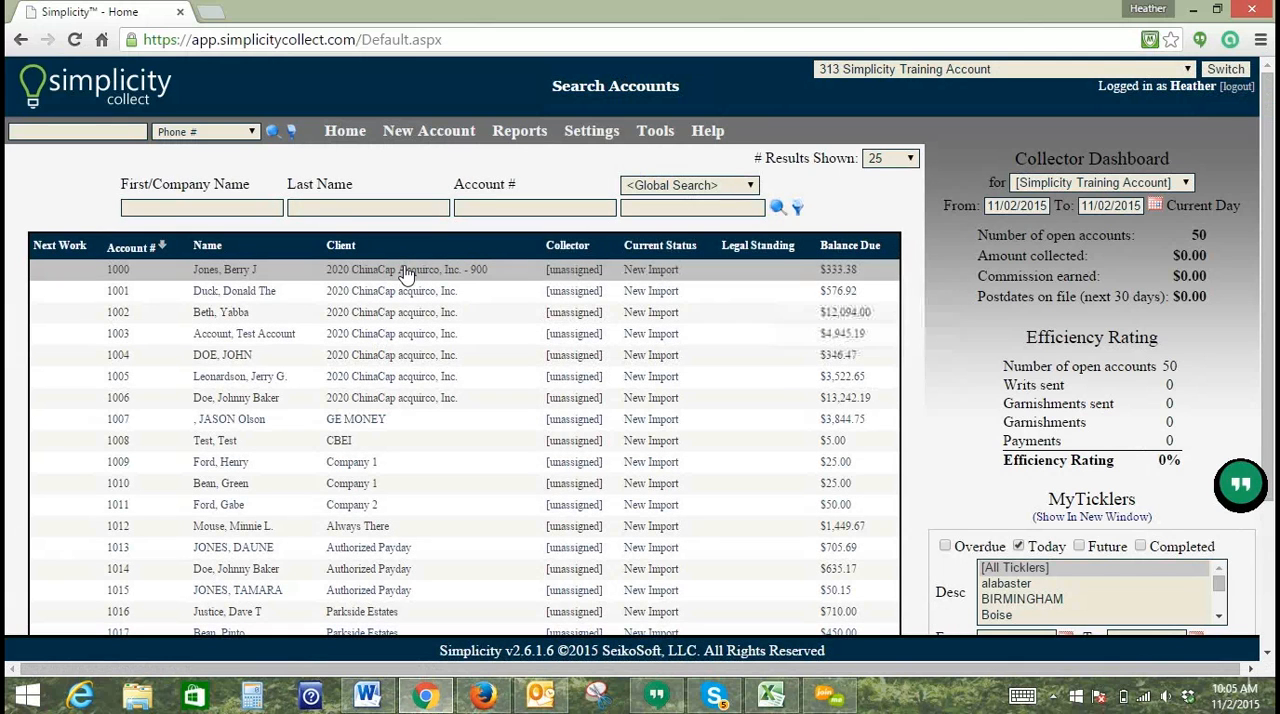
left_click(404, 273)
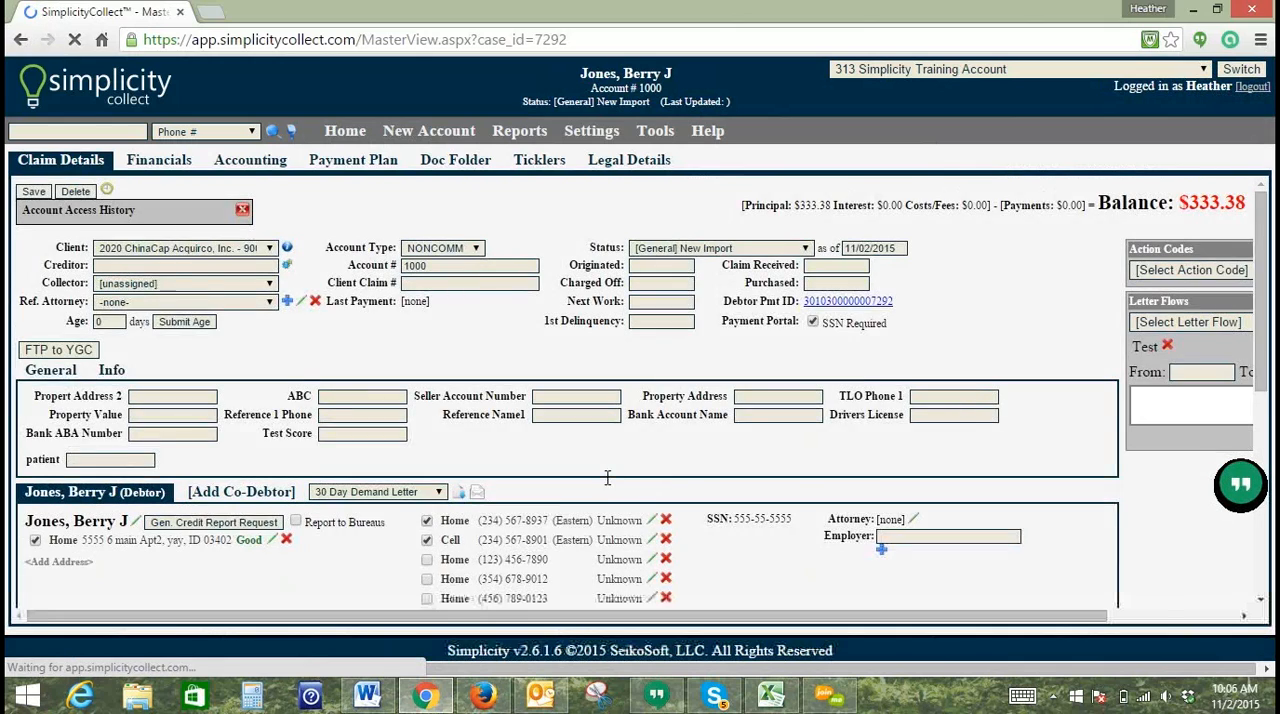
scroll(1262, 280, "down", 1)
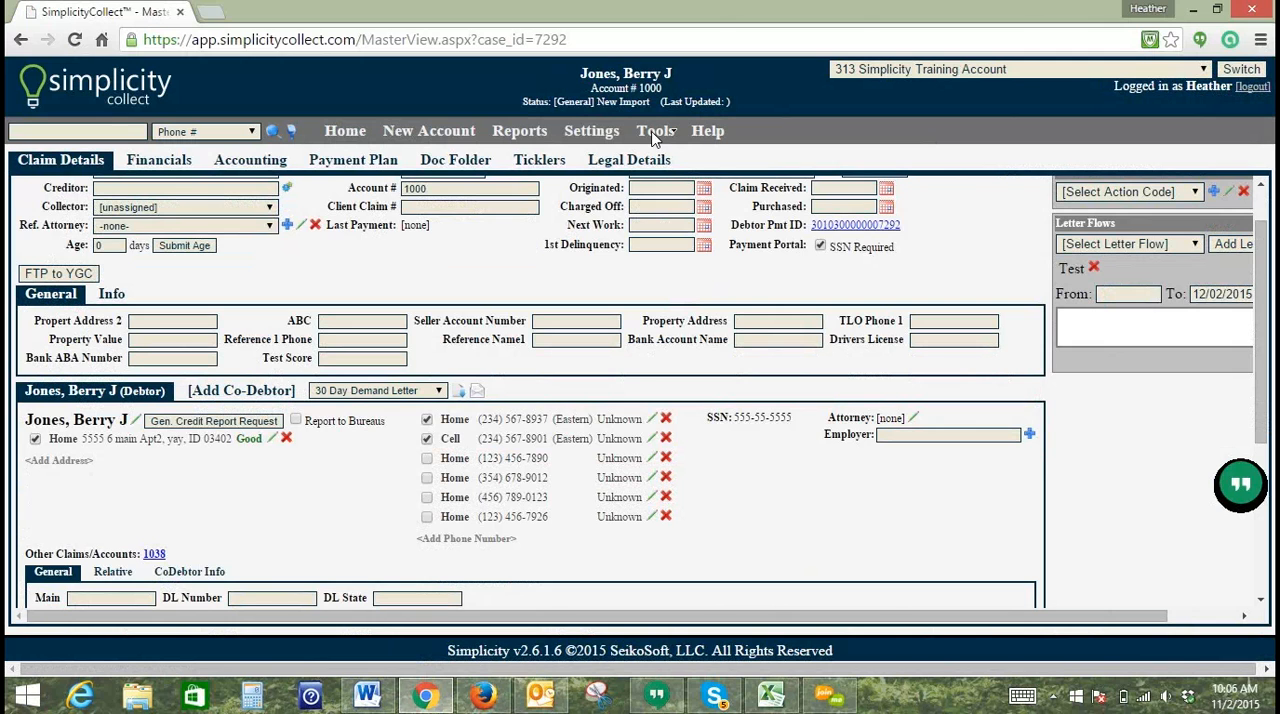
Step: Switch to the Update Training spreadsheet in Excel, autofit the Bank Account Name column, and compare it with the account's matching field in Simplicity Collect
left_click(770, 695)
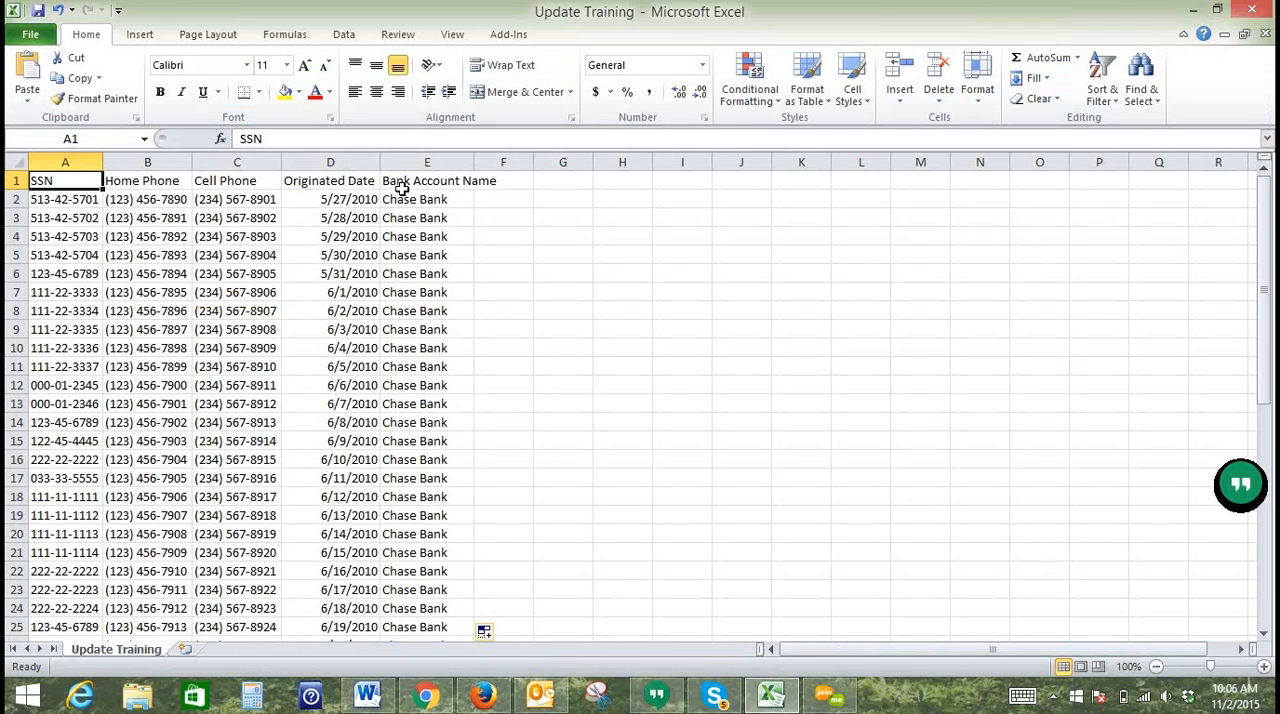
double_click(474, 163)
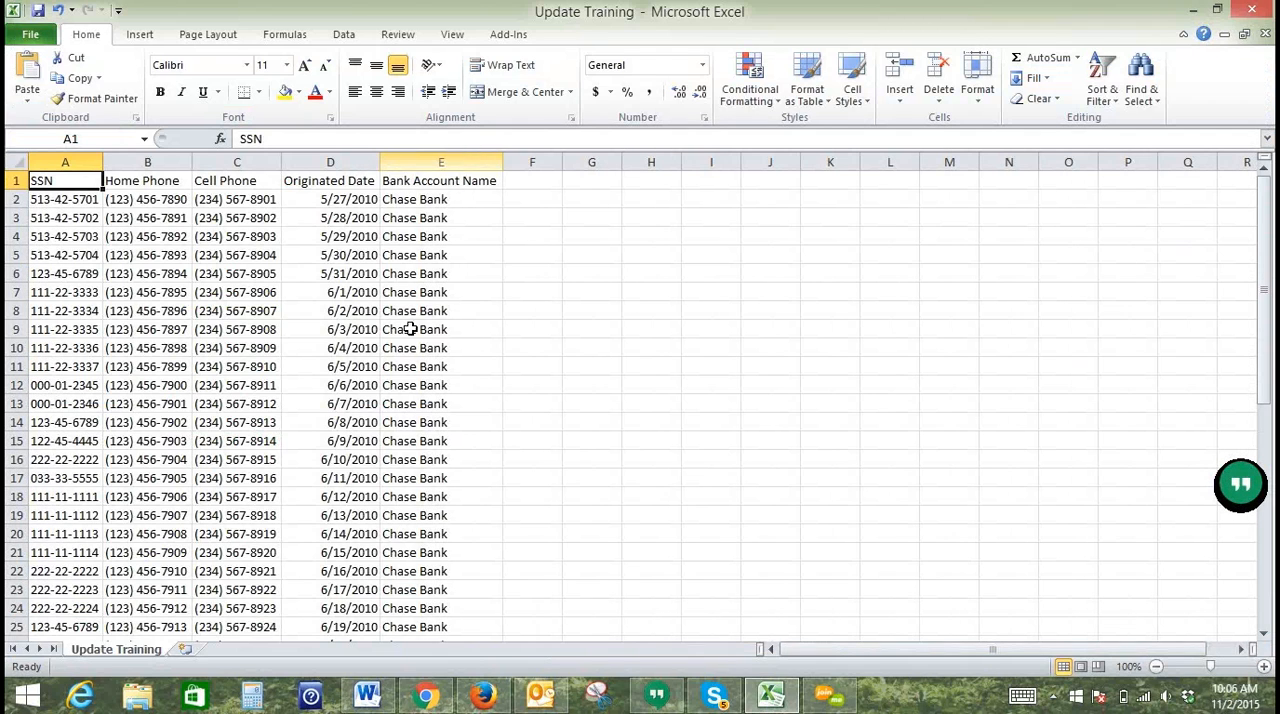
left_click(398, 180)
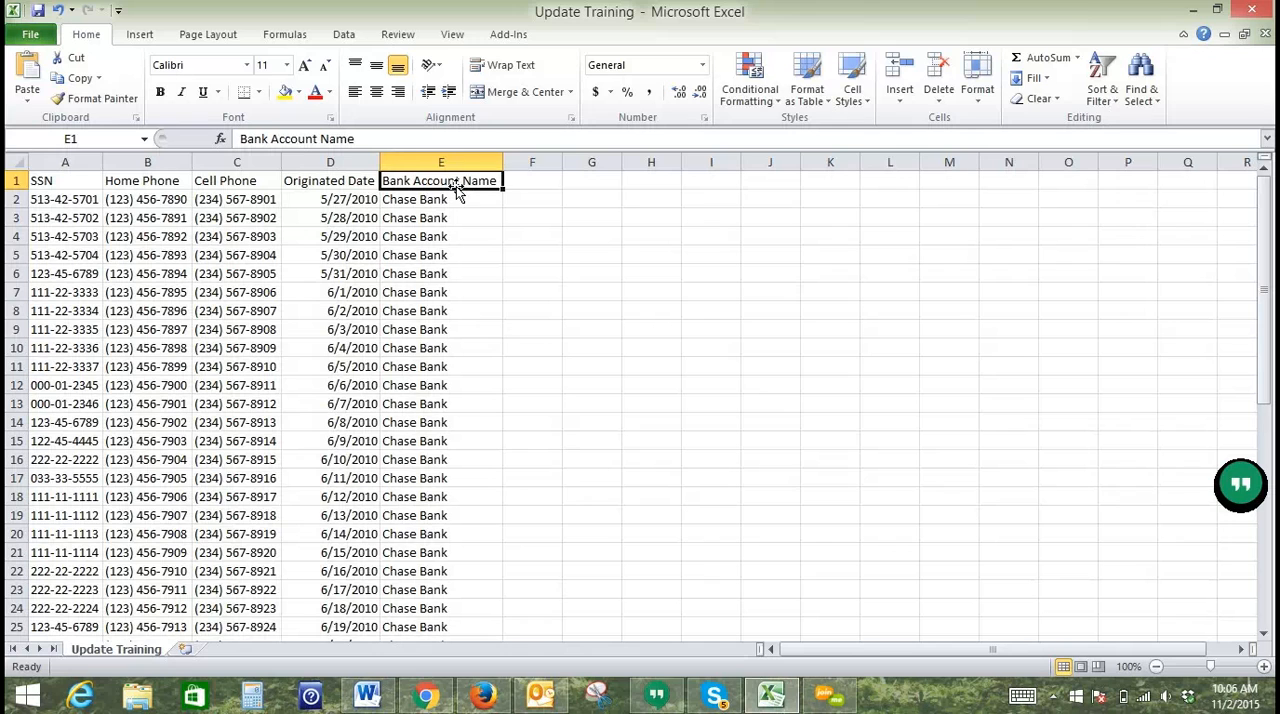
left_click(425, 695)
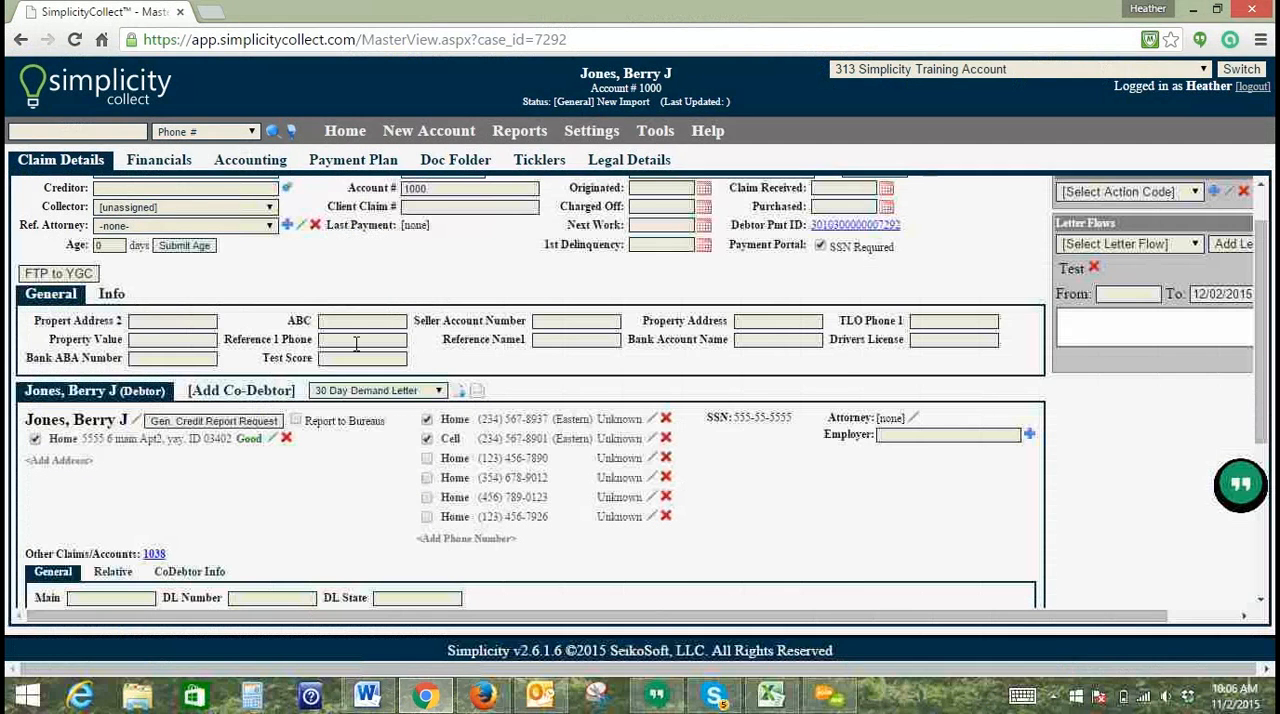
left_click(768, 342)
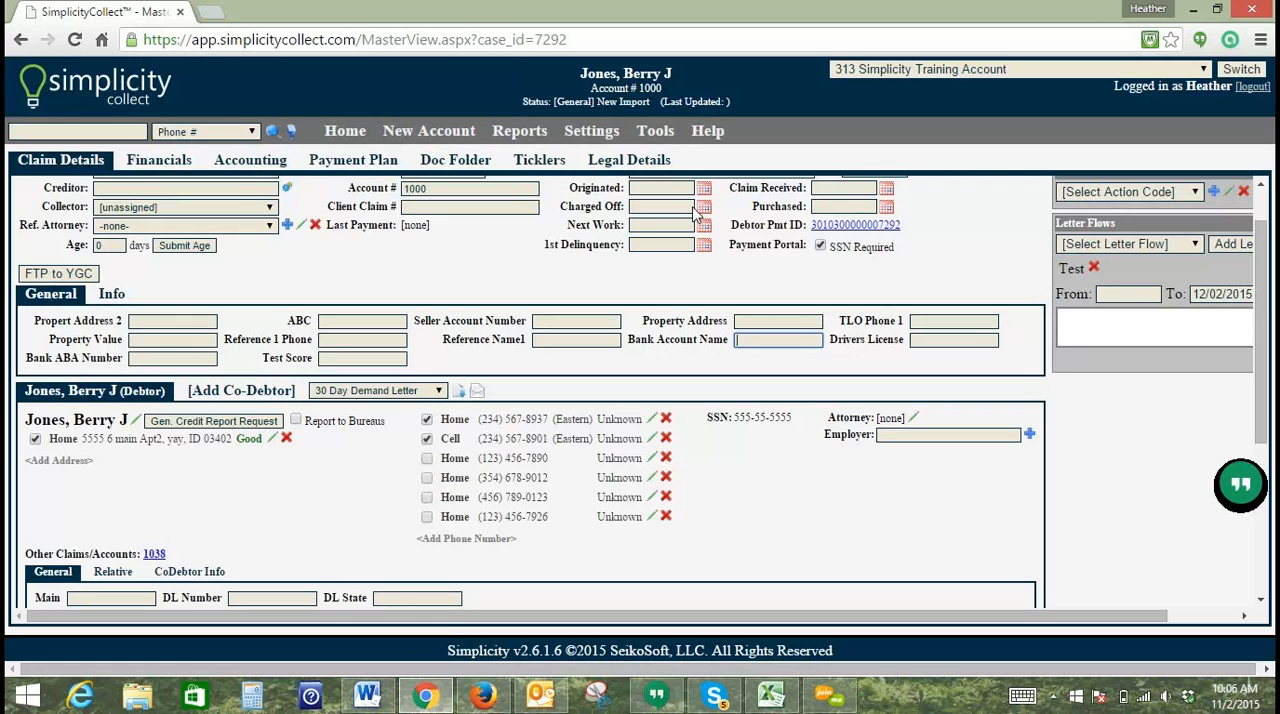
Step: Open the Account Updater and prepare the Update Training CSV file from the Desktop for uploading
left_click(667, 132)
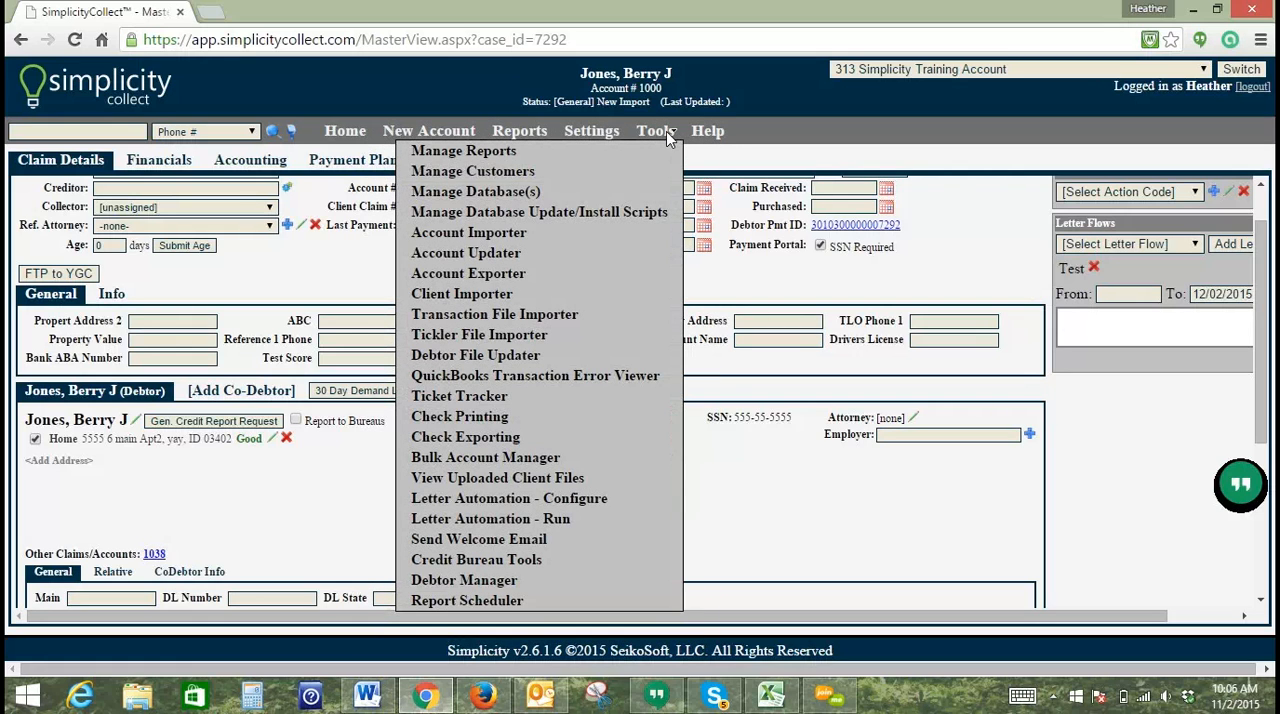
left_click(491, 252)
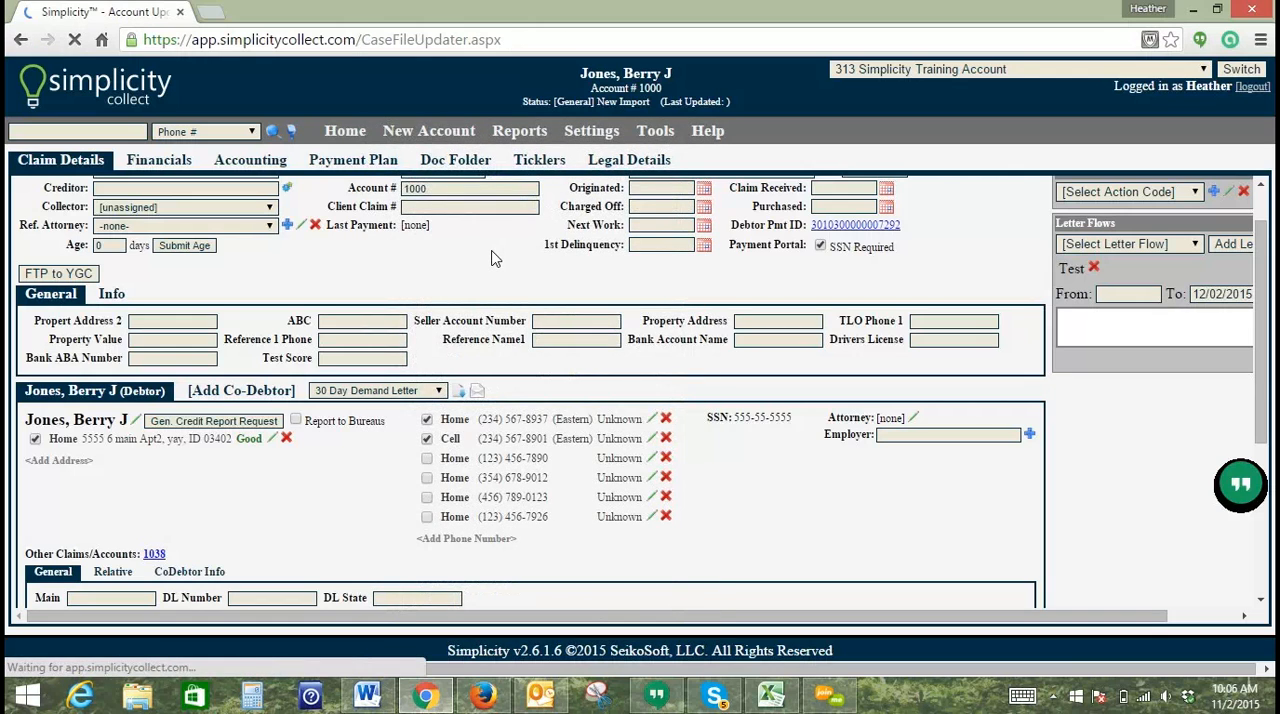
left_click(492, 252)
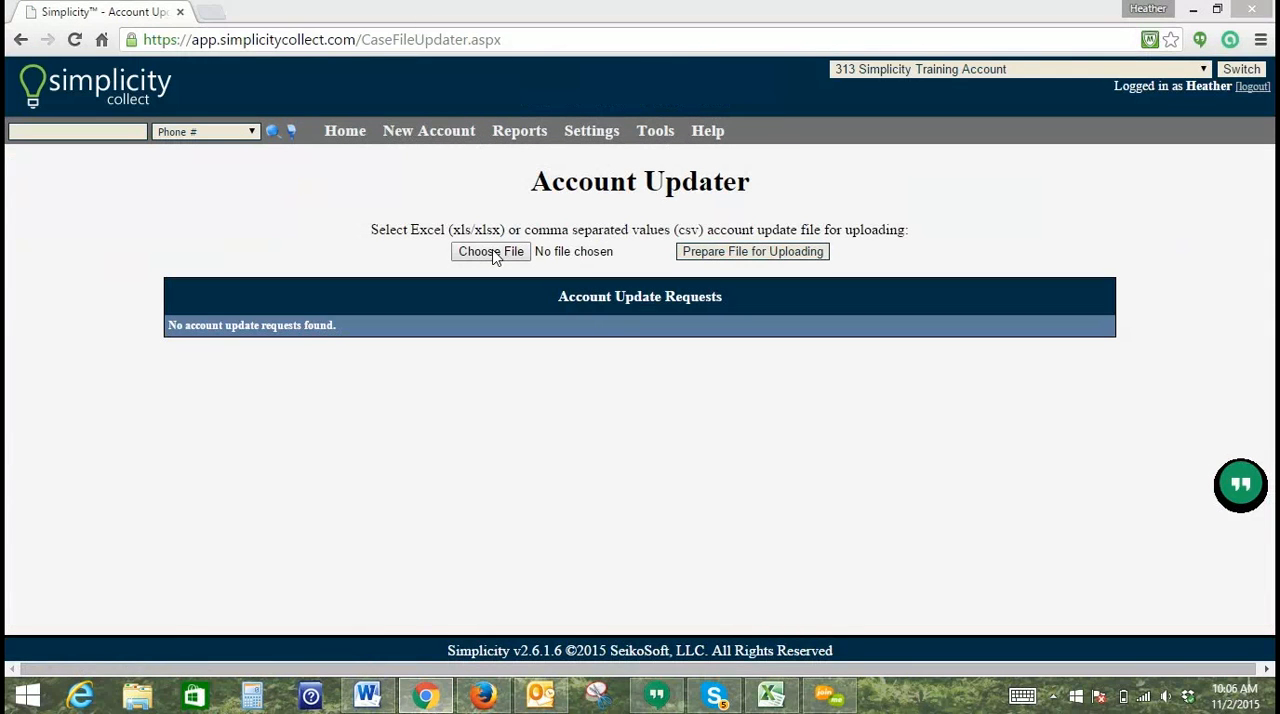
left_click_drag(573, 233, 574, 378)
double_click(218, 337)
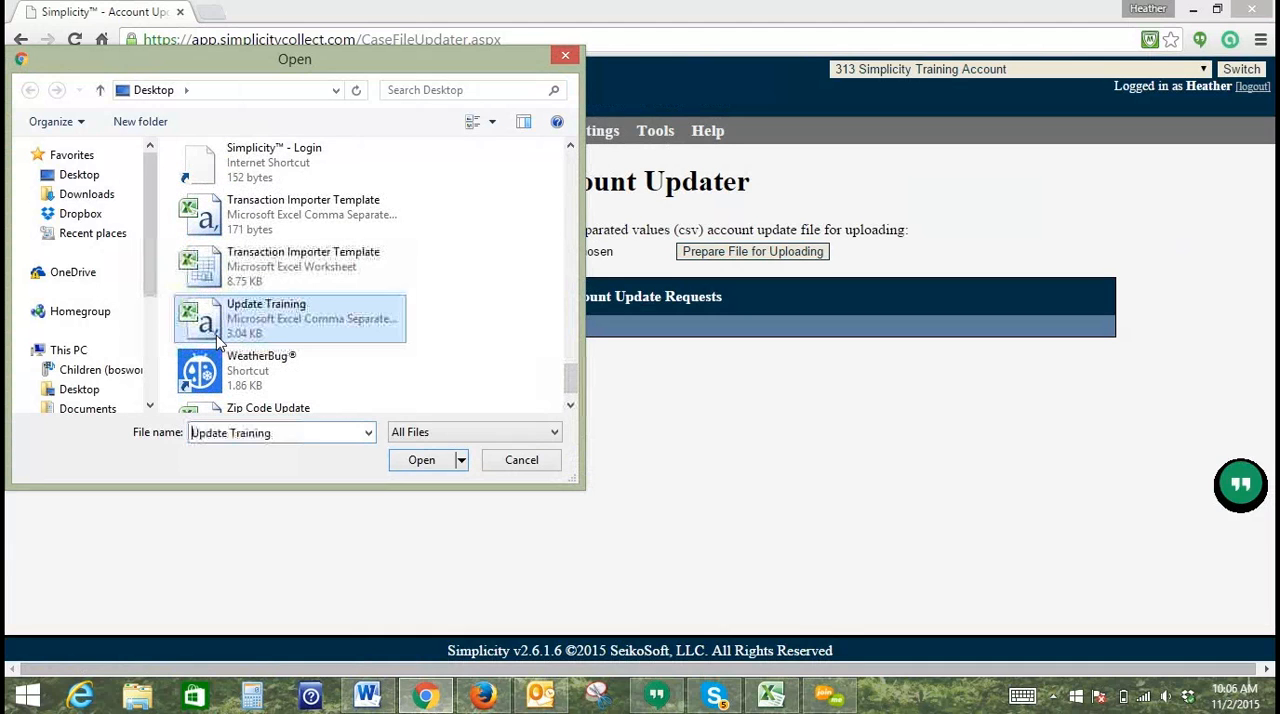
left_click(726, 262)
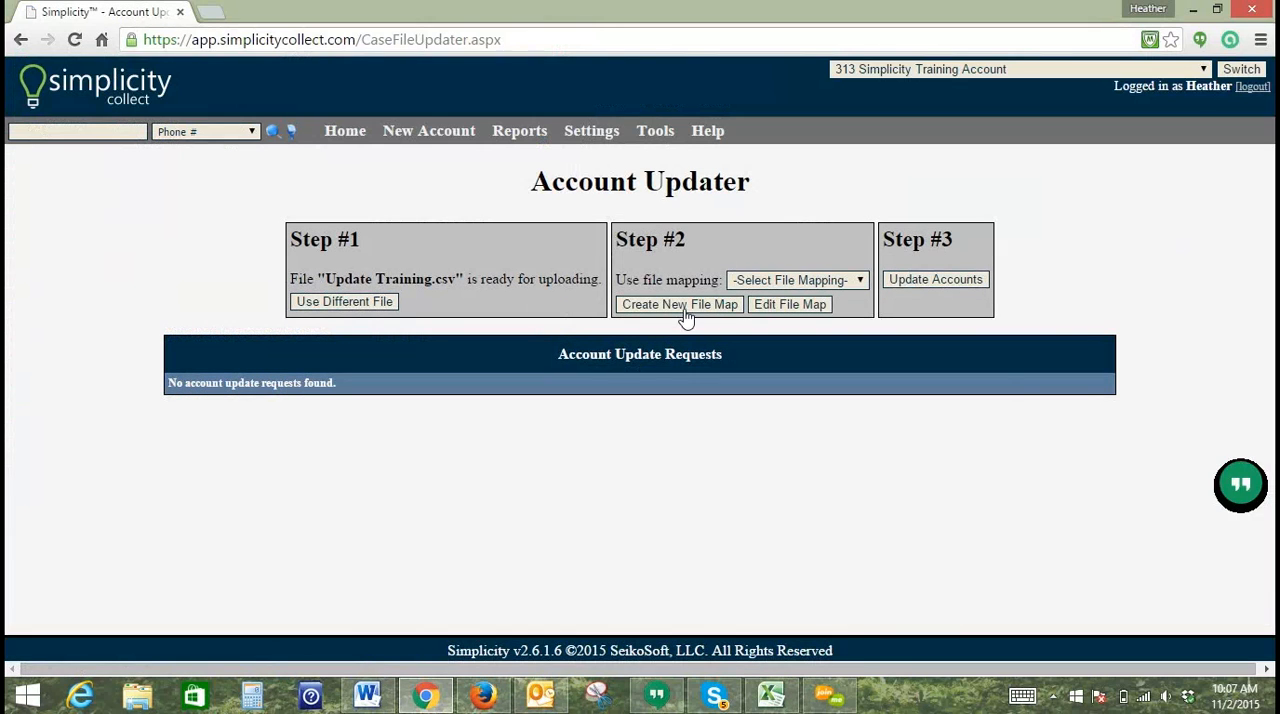
Step: Create a new file map and map the SSN column to the Debtor SSN account element
left_click(686, 310)
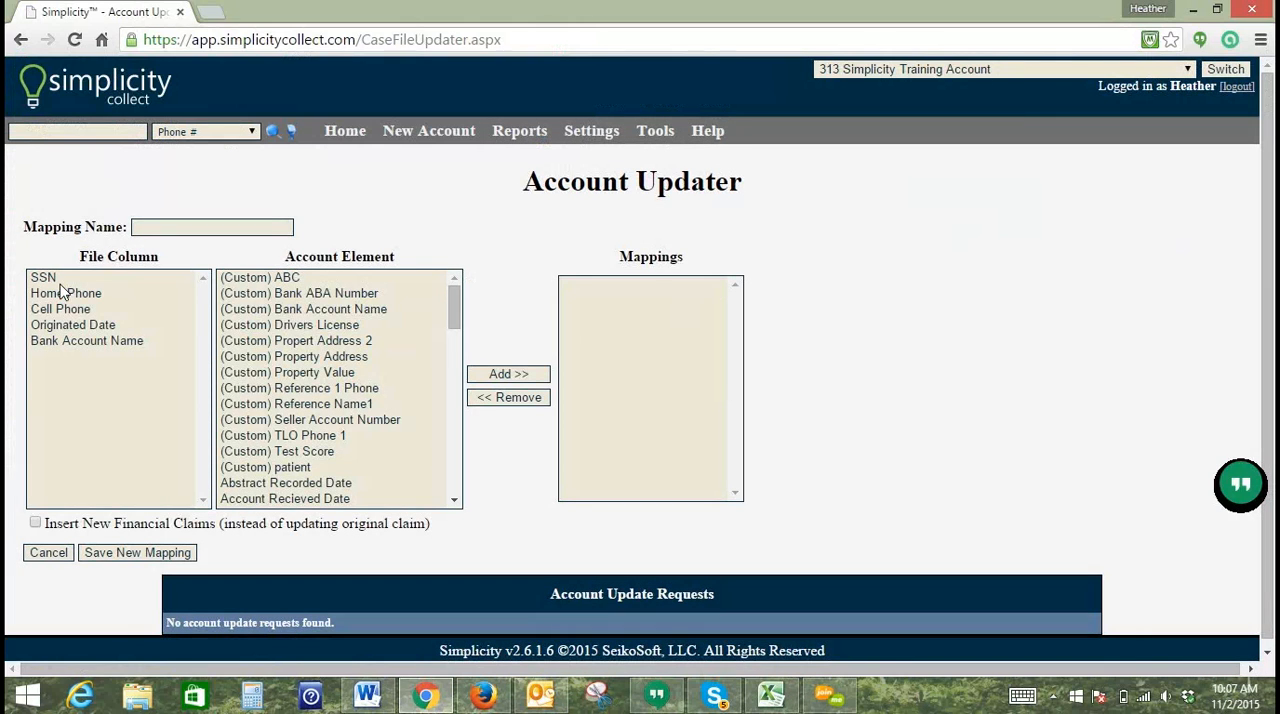
left_click(60, 280)
left_click_drag(452, 303, 453, 385)
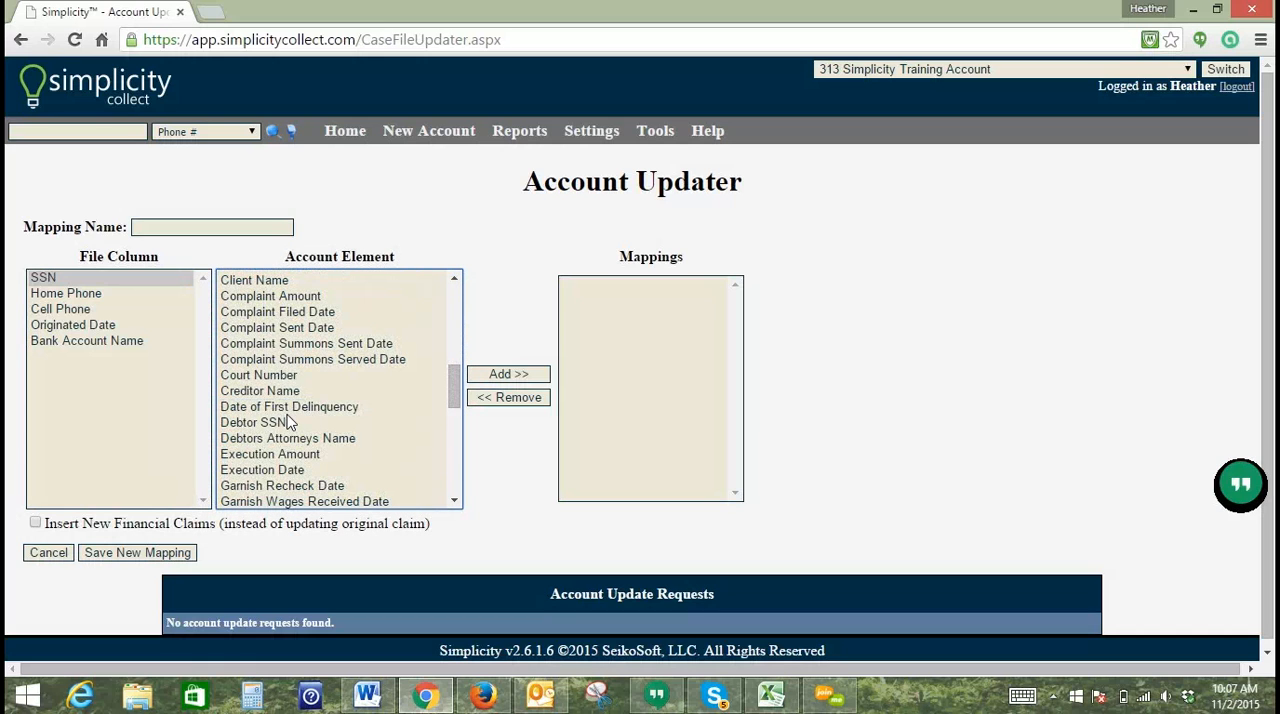
left_click(288, 423)
left_click(484, 378)
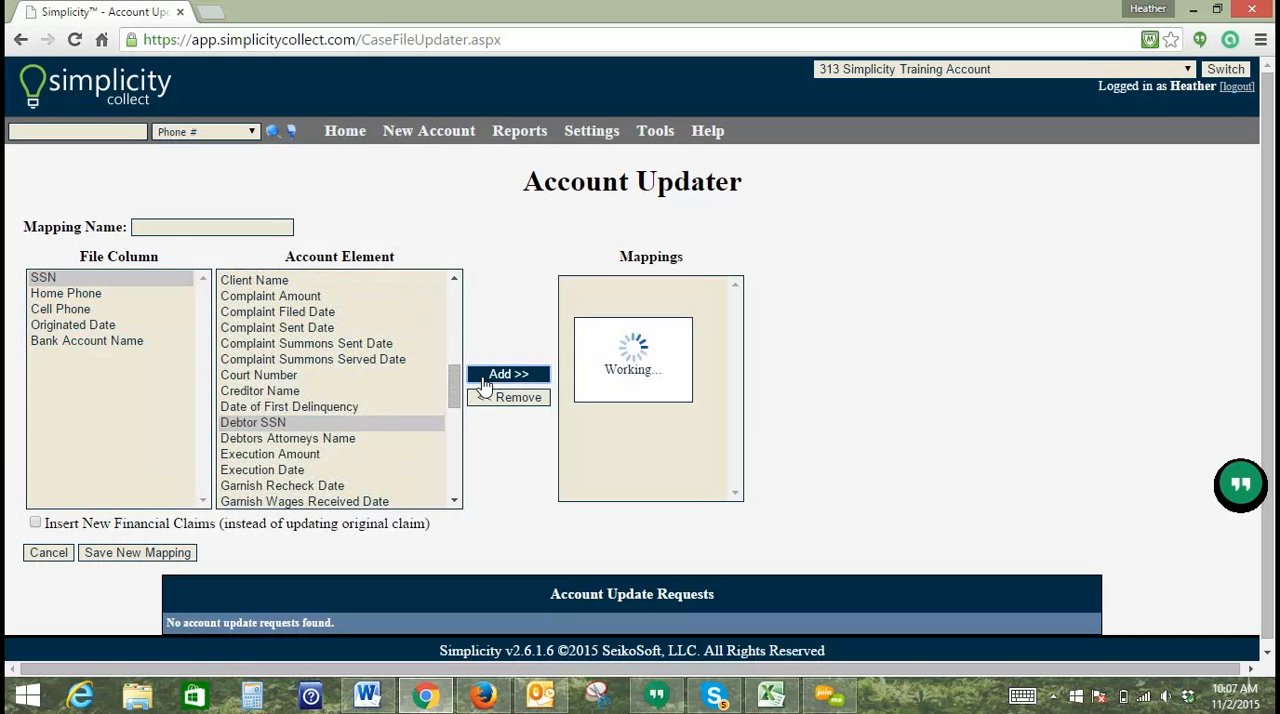
Step: Map the Originated Date file column to the Origination Date account element
left_click(84, 311)
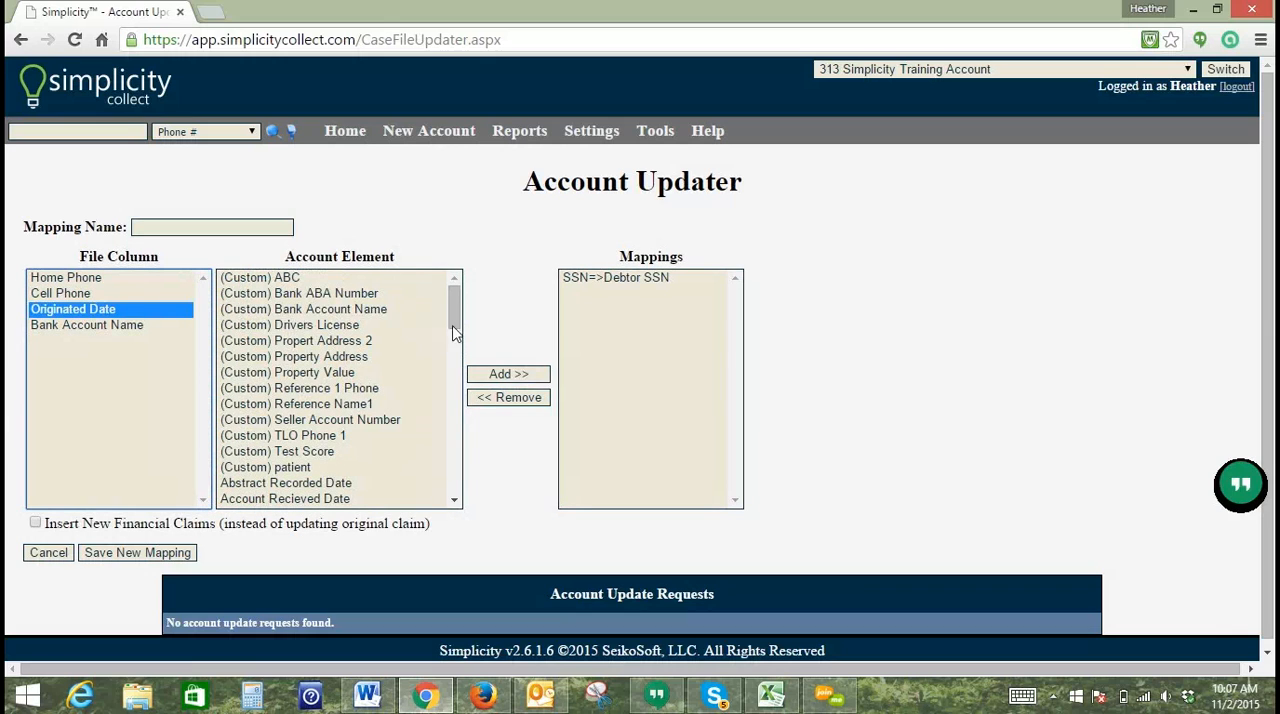
left_click_drag(454, 302, 435, 457)
left_click(278, 463)
left_click(286, 448)
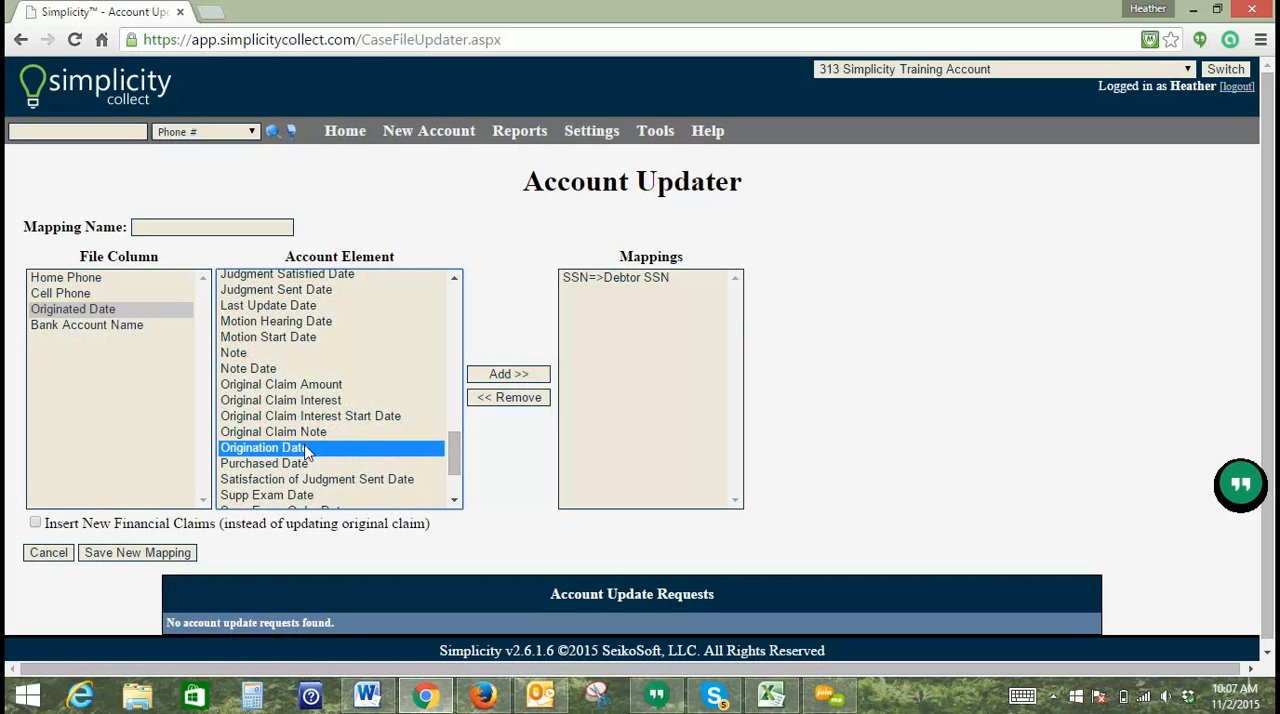
left_click(532, 380)
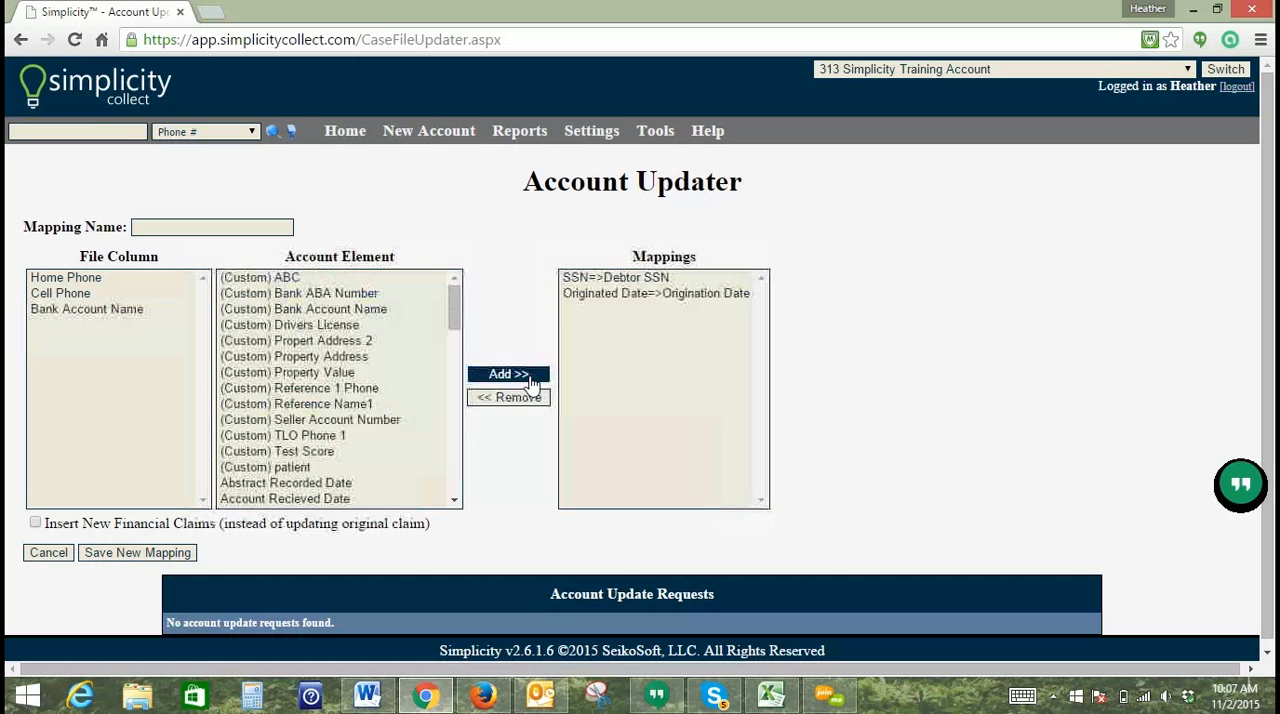
Step: Map the Bank Account Name file column to the (Custom) Bank Account Name account element
left_click(130, 310)
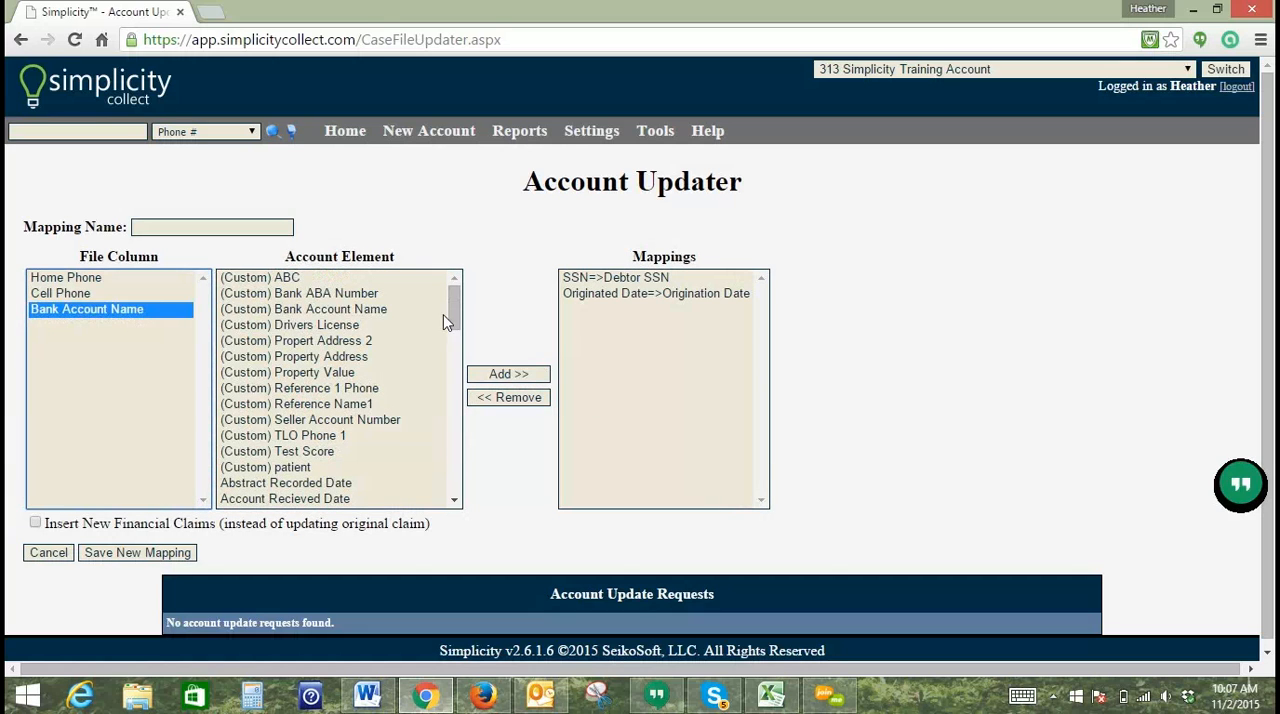
scroll(451, 318, "down", 1)
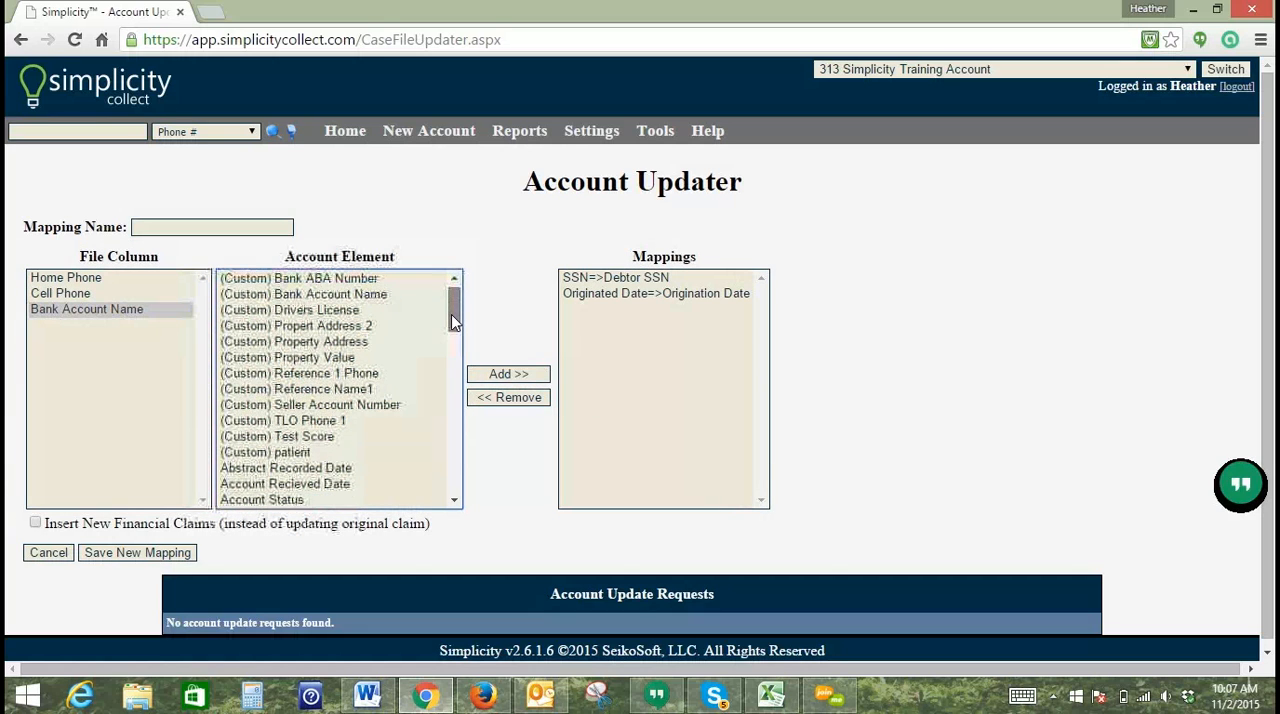
left_click(343, 295)
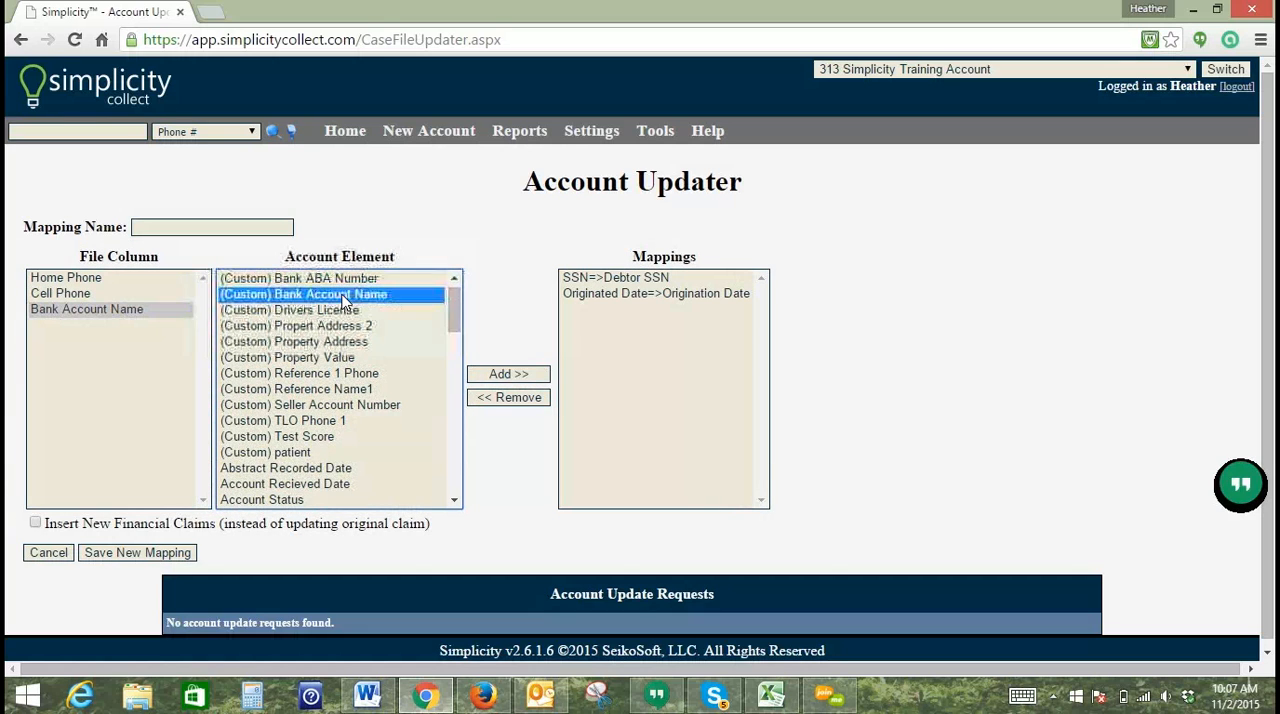
left_click(506, 374)
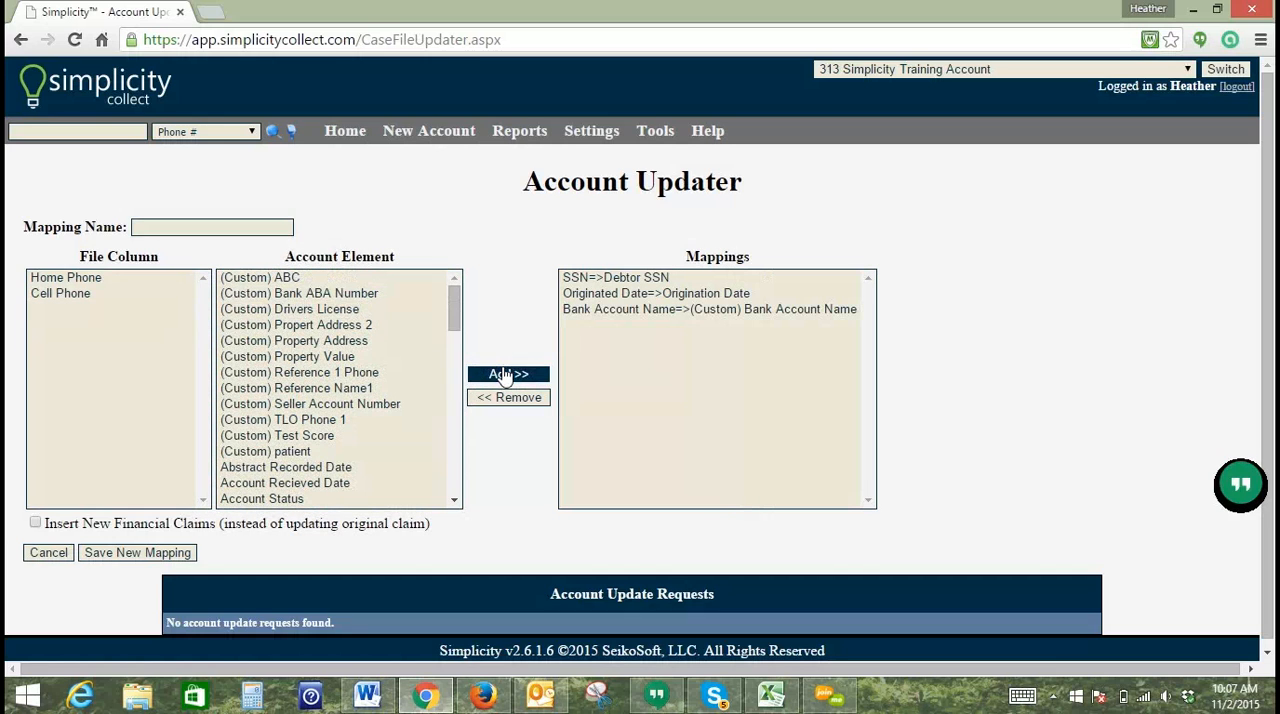
Step: Name the mapping "Update 11/2" and save it as a new mapping
left_click(212, 229)
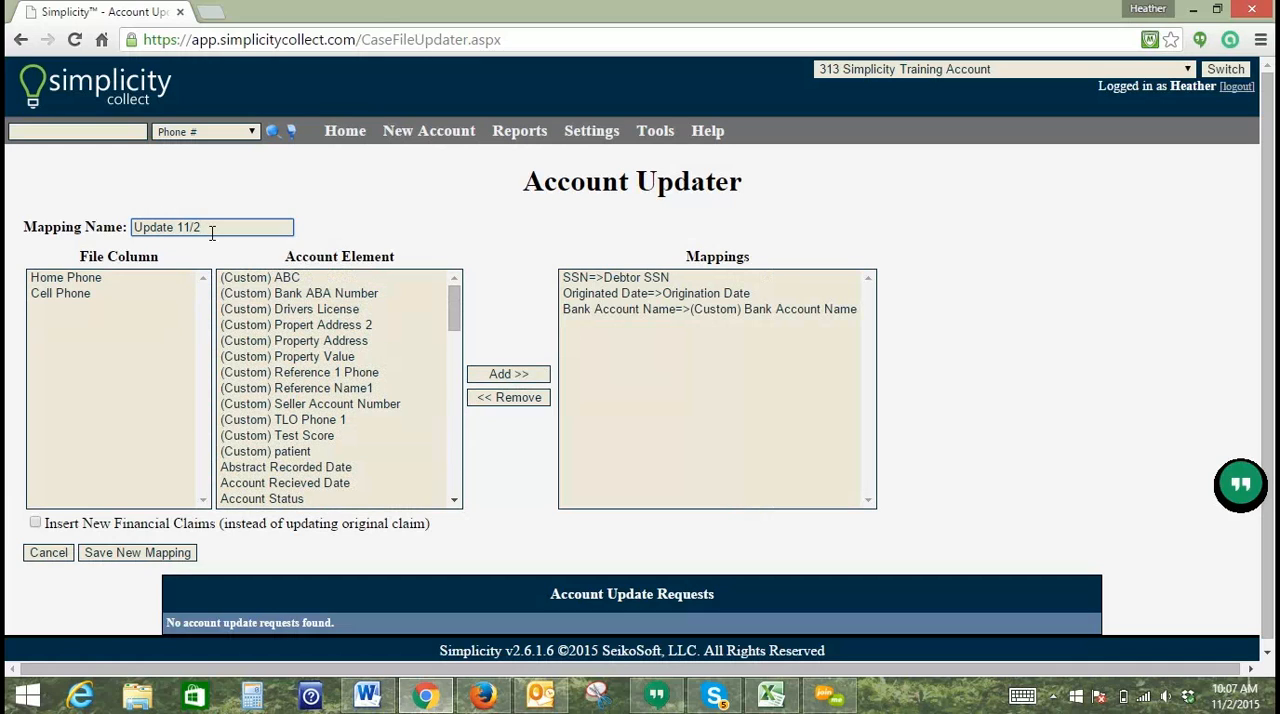
left_click(135, 556)
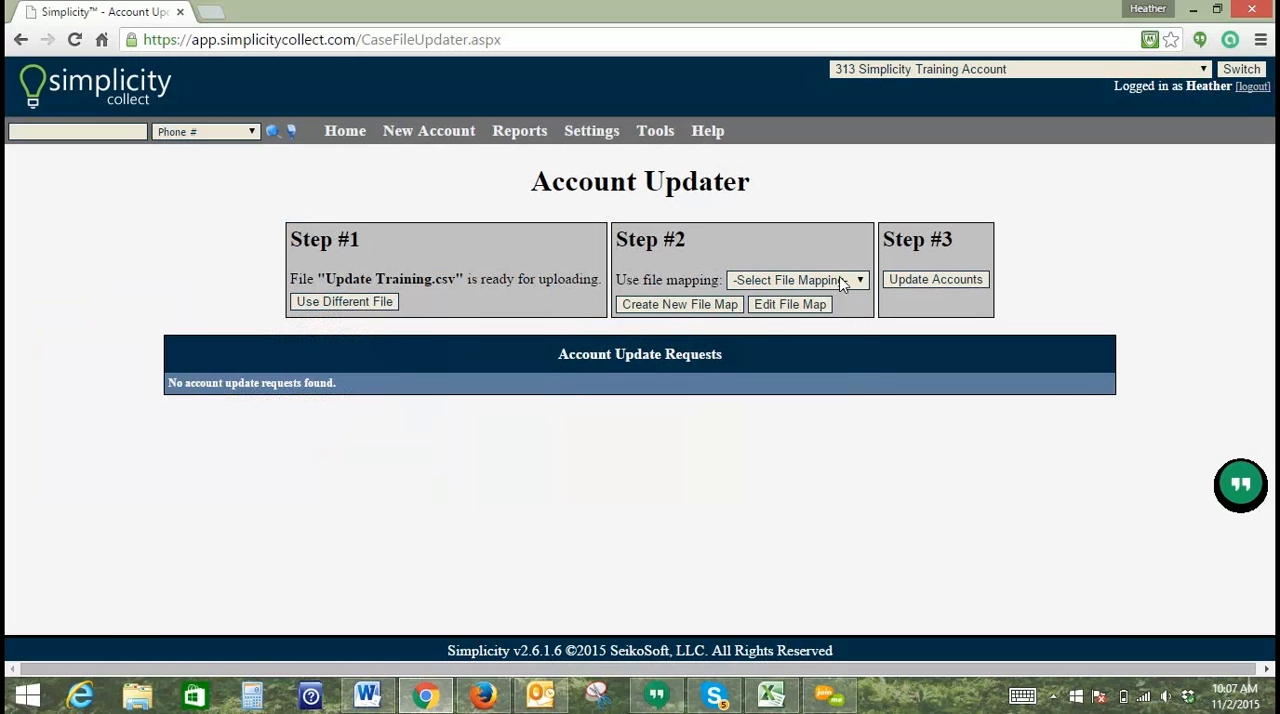
Step: Select the Update 11/2 file mapping for the prepared file and run the account update
left_click(843, 282)
left_click(820, 327)
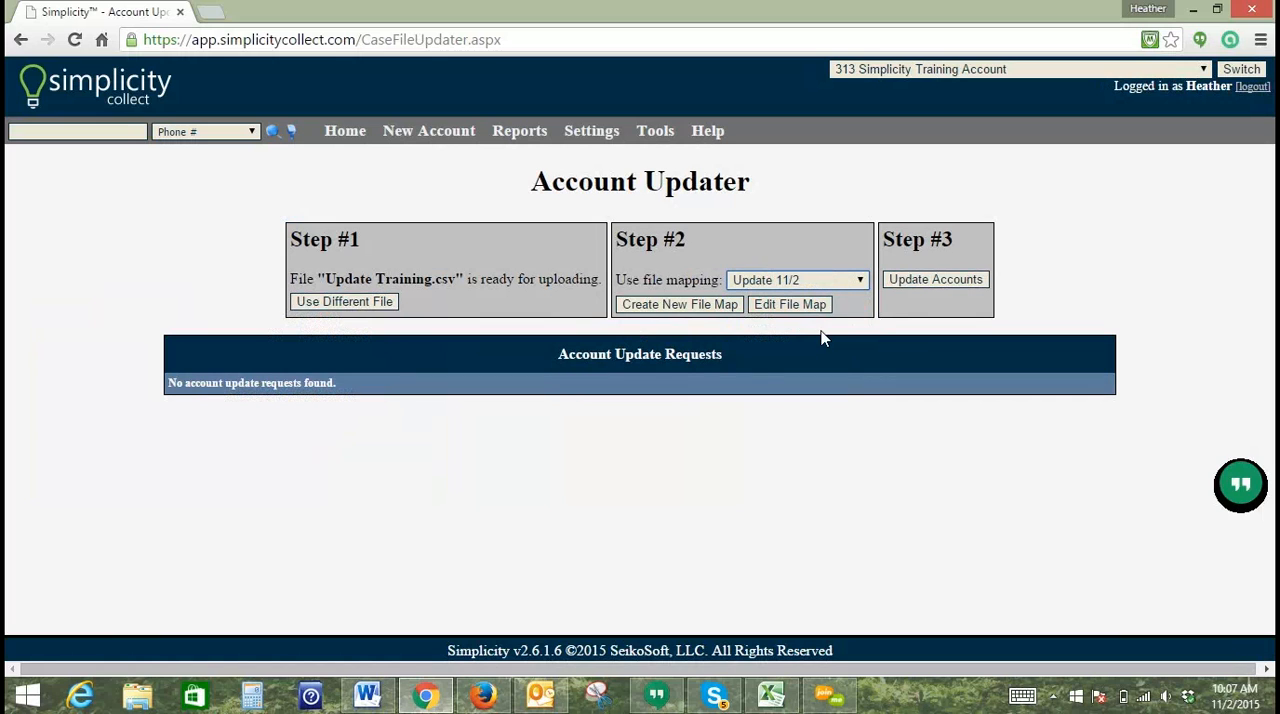
left_click(934, 281)
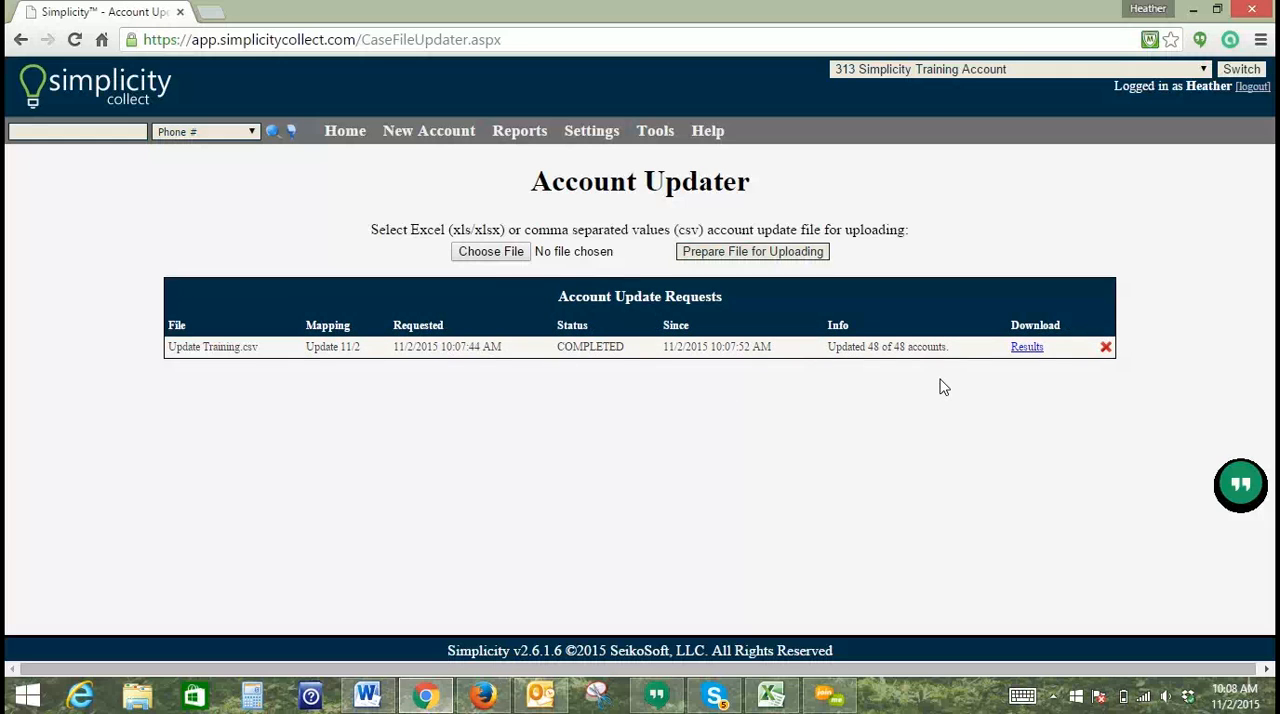
Step: List all accounts from the home search and open the first one to check its Originated date and Bank Account Name
left_click(350, 133)
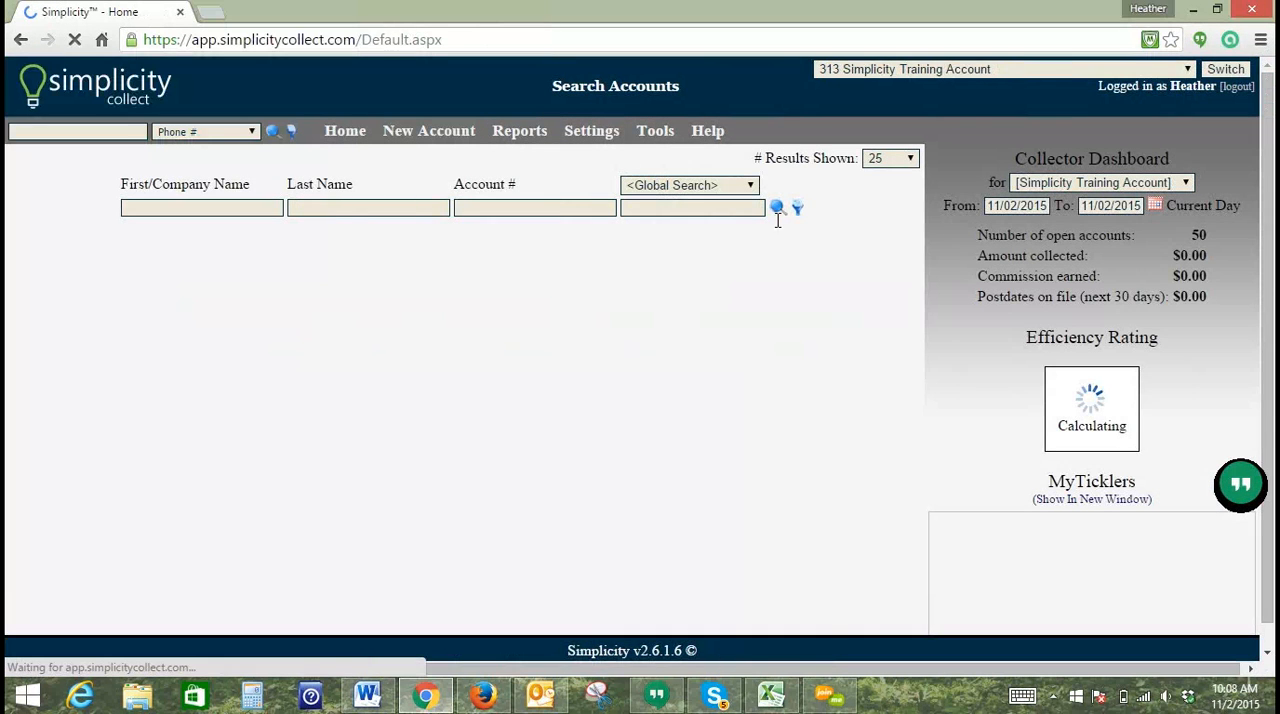
left_click(779, 210)
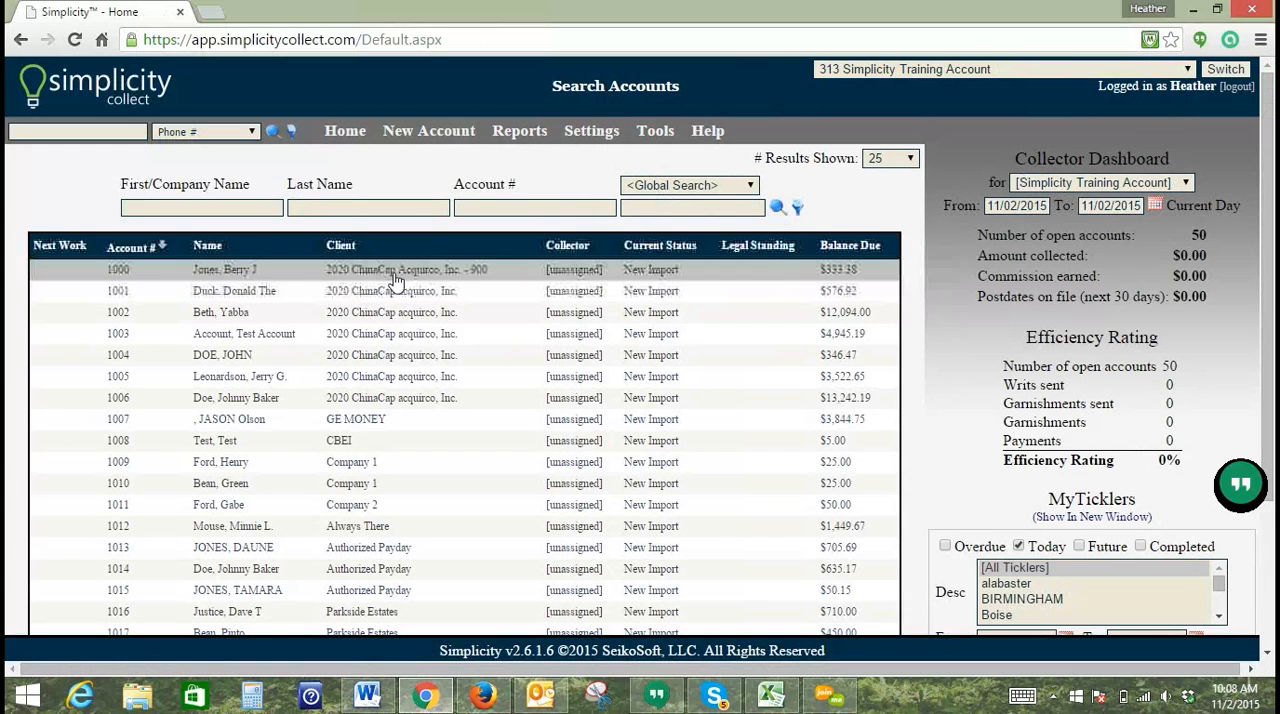
left_click(396, 280)
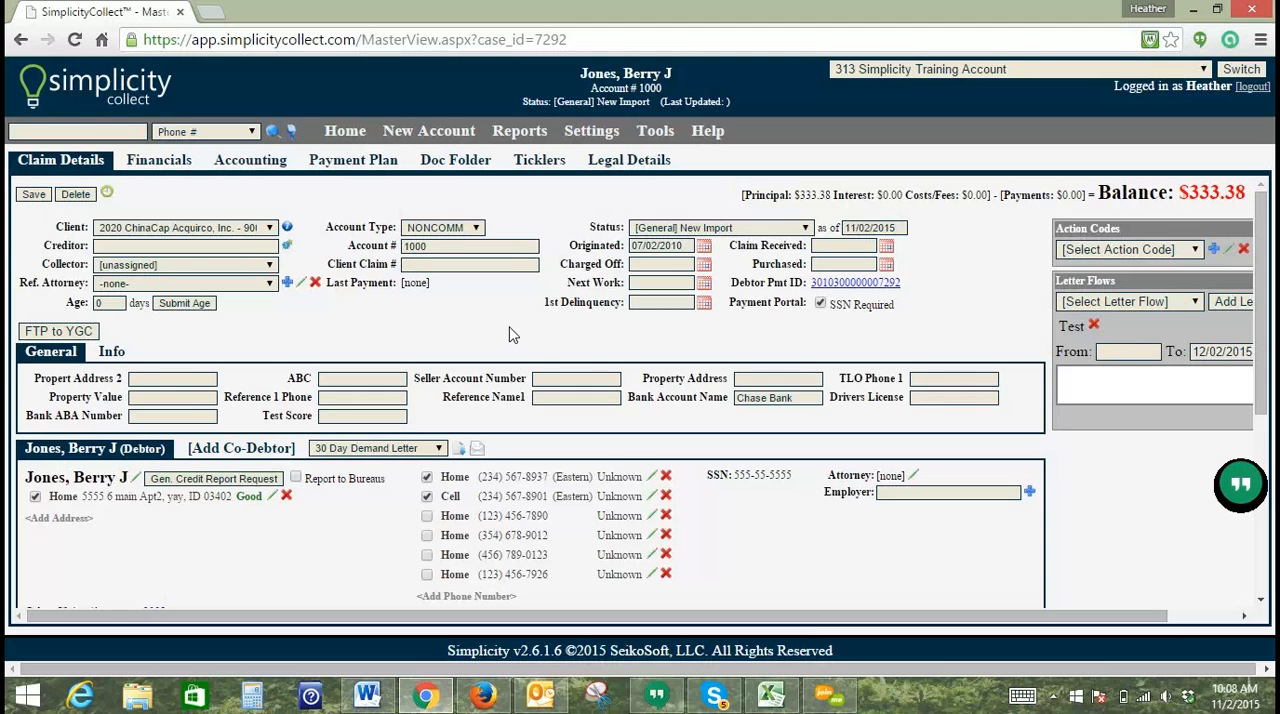
left_click(660, 245)
left_click_drag(796, 400, 734, 403)
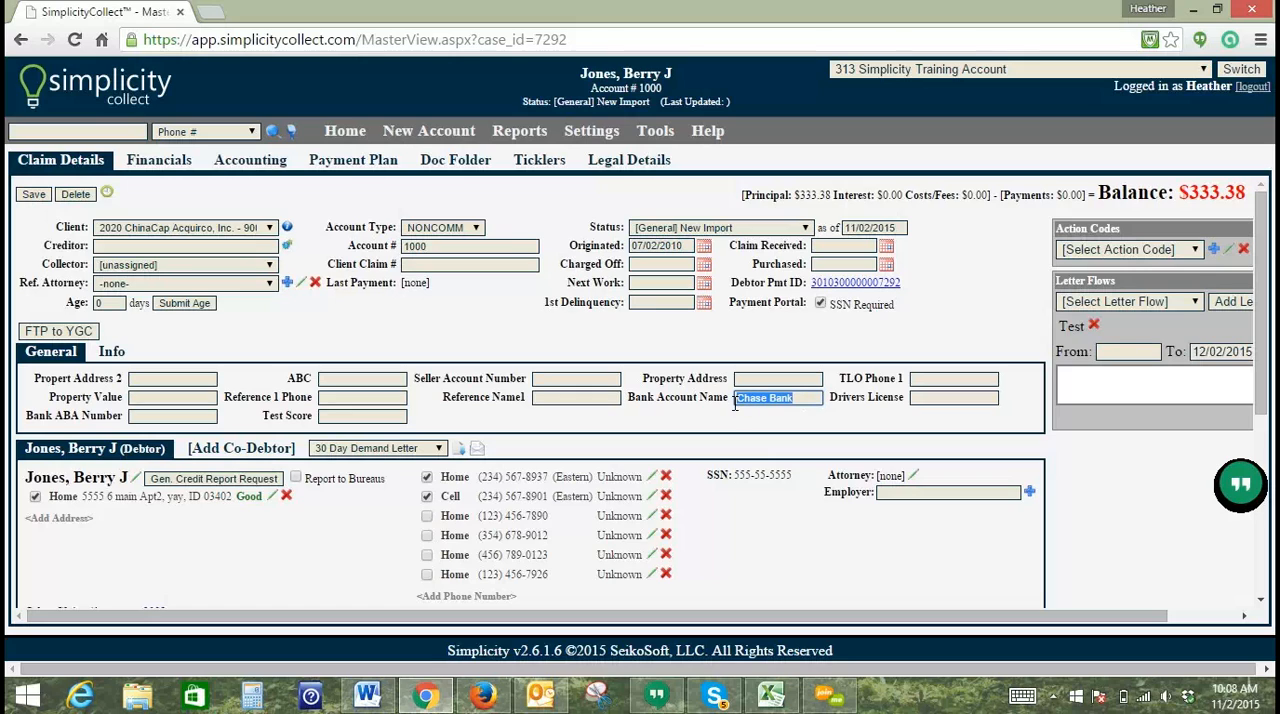
left_click(745, 380)
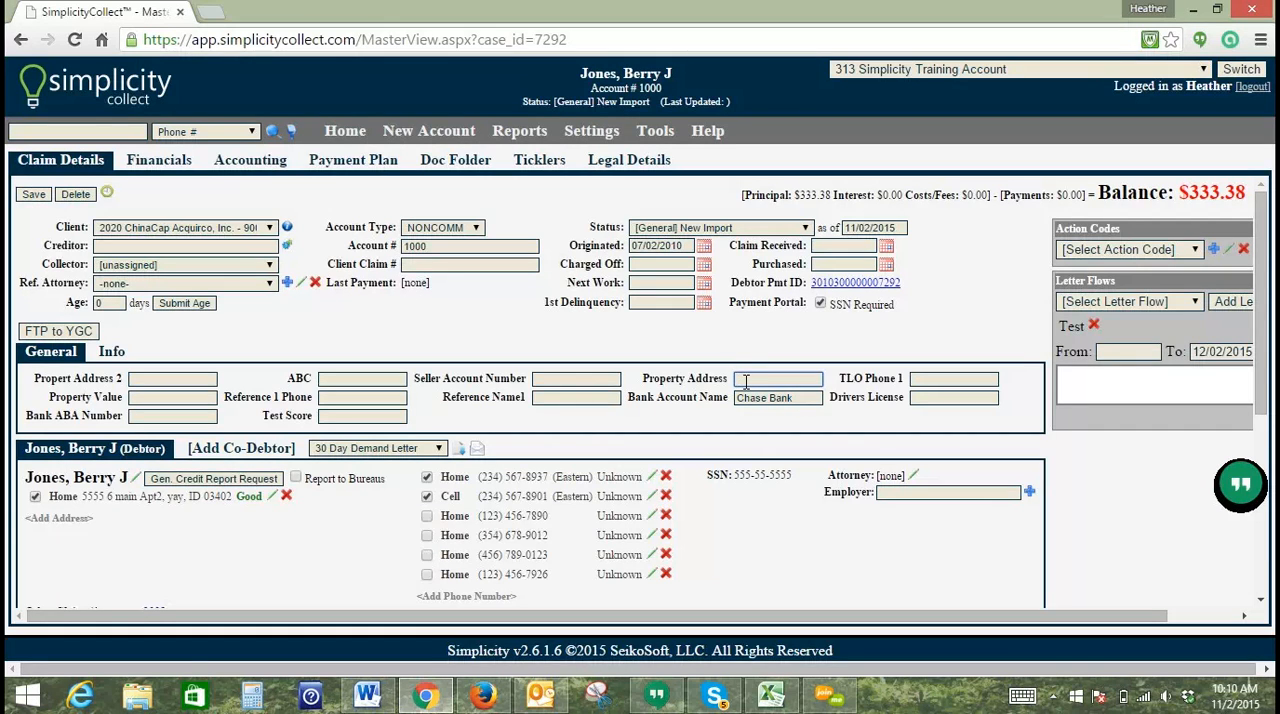
left_click(707, 40)
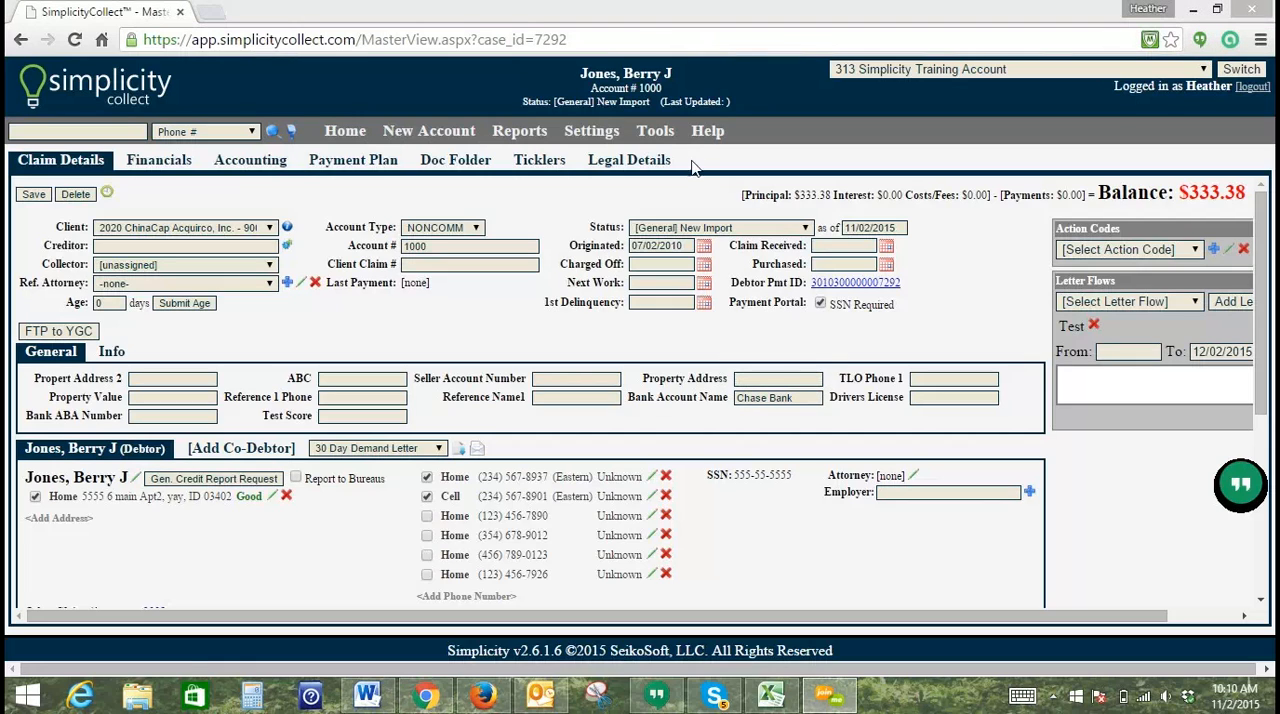